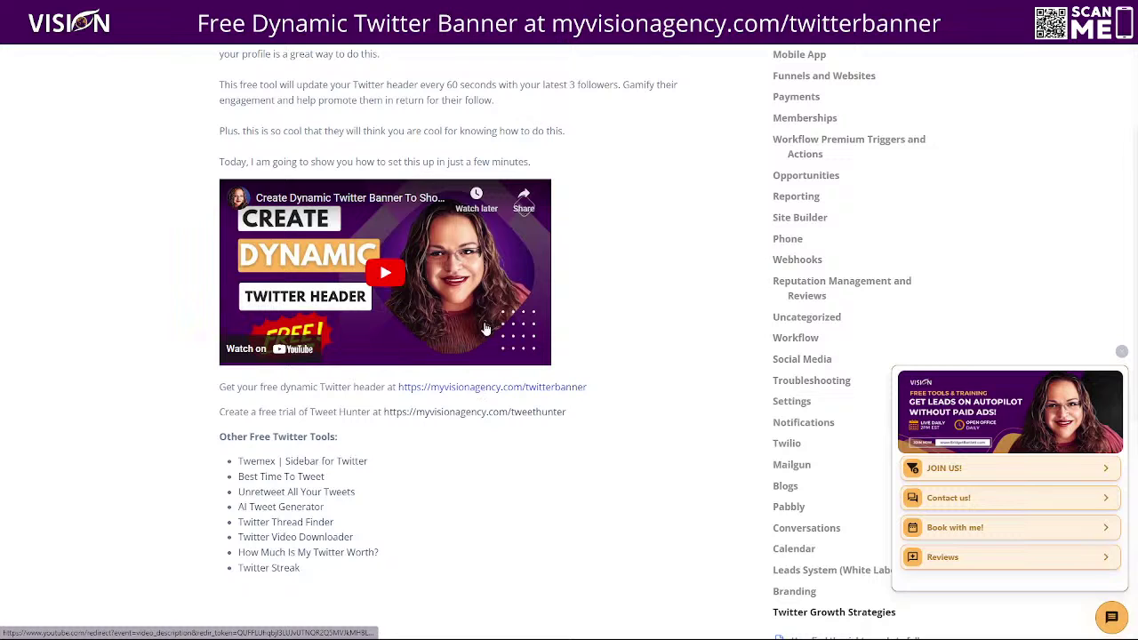
- Switch to the browser window with the Tweet Hunter Dynamic Twitter Banner page and start getting the free banner
mouse_move(729, 637)
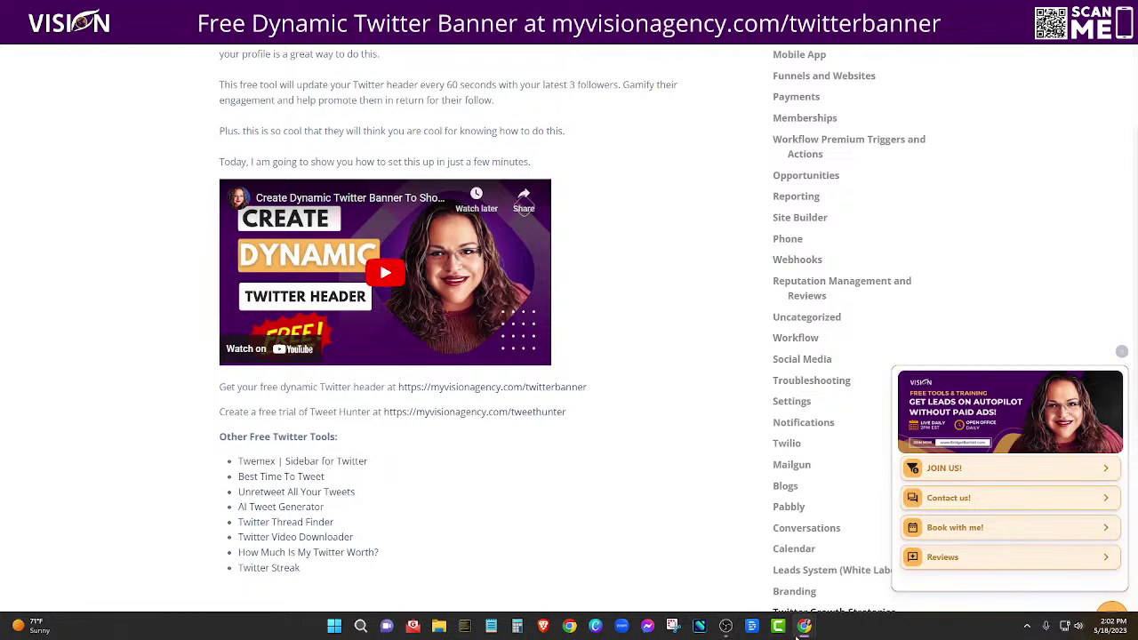
mouse_move(803, 626)
click(822, 583)
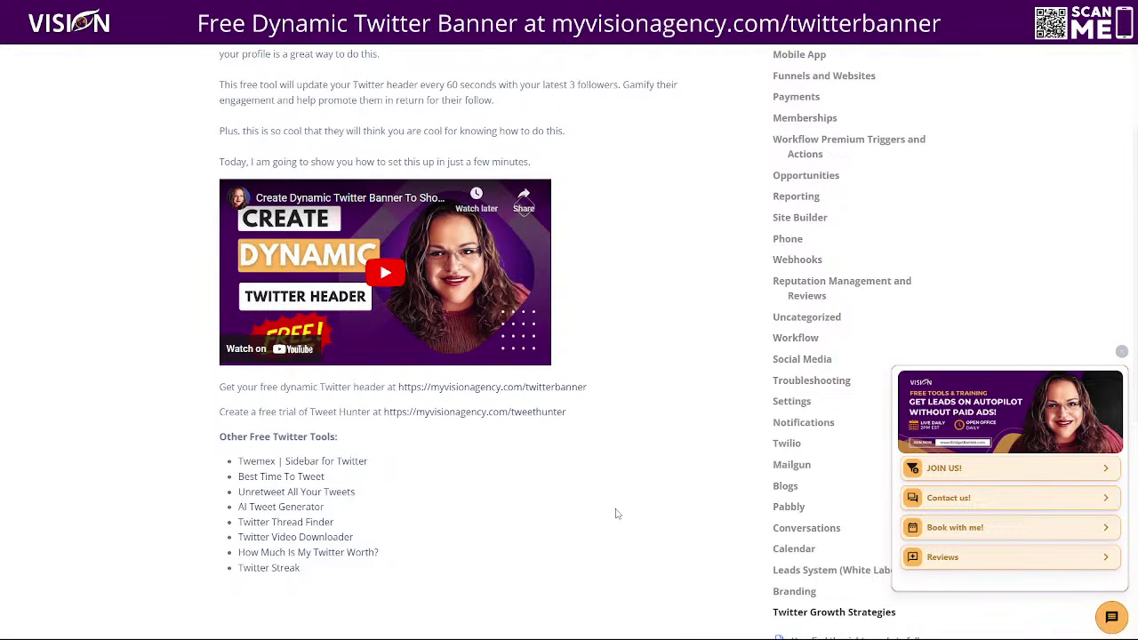
mouse_move(783, 636)
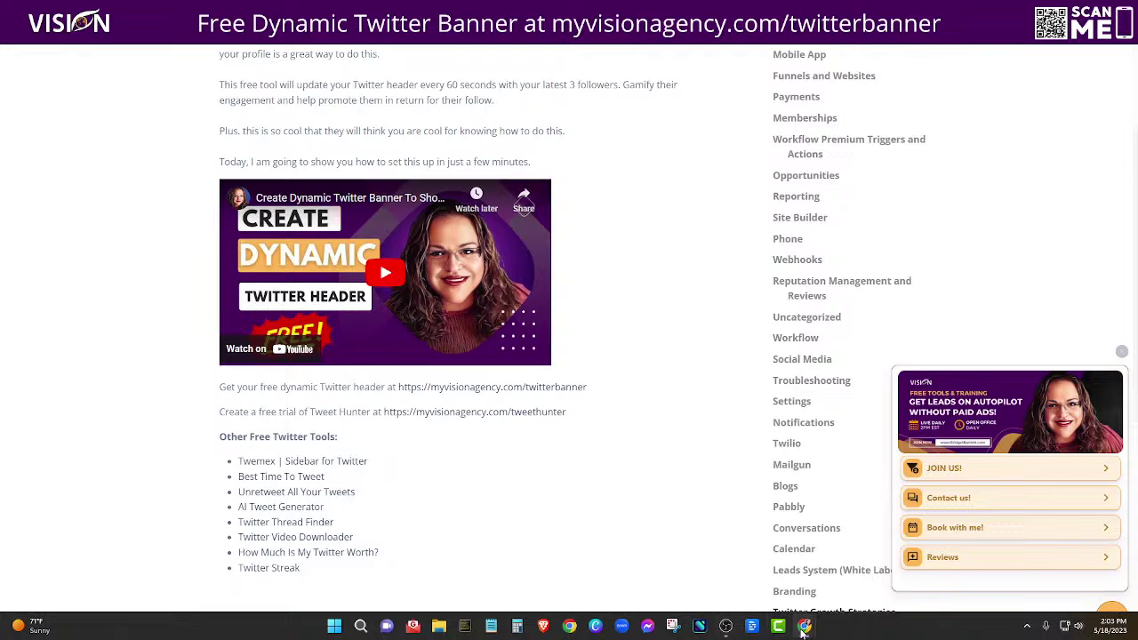
click(823, 585)
scroll(445, 395, down, 3)
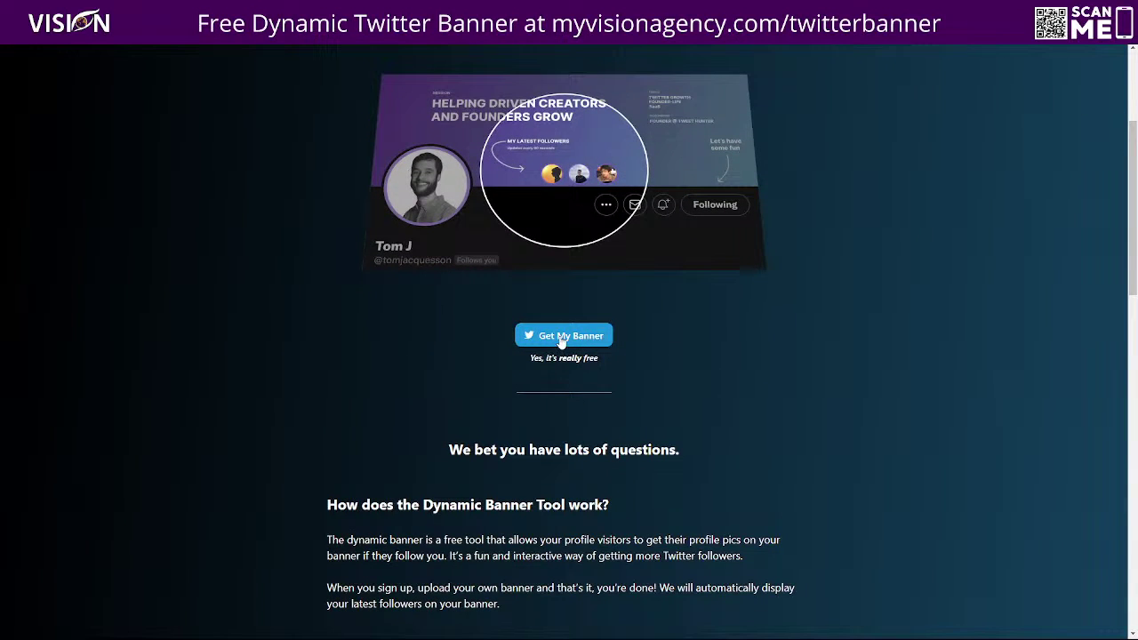
click(559, 343)
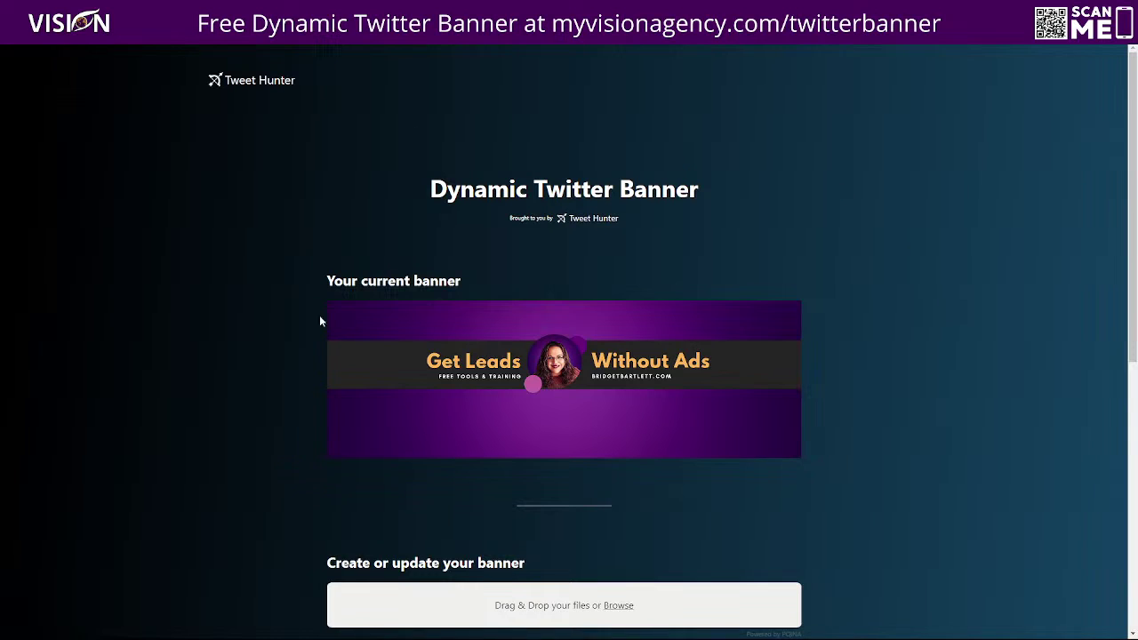
- Copy the optimal banner dimensions, 1500x500, given for creating or updating the banner
scroll(846, 350, down, 2)
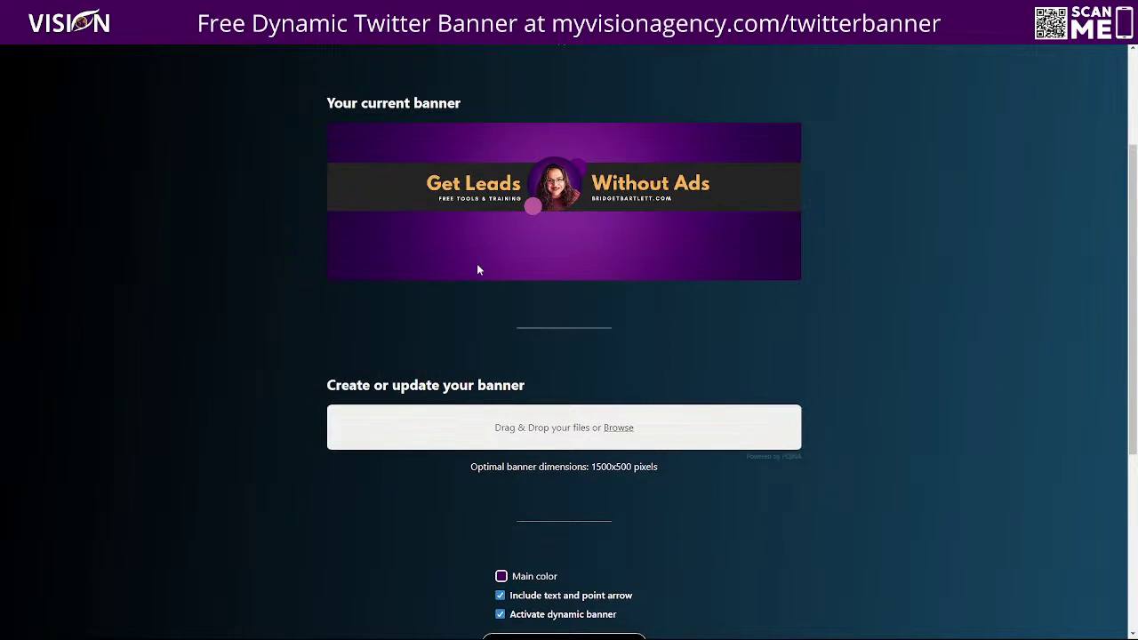
scroll(815, 347, up, 2)
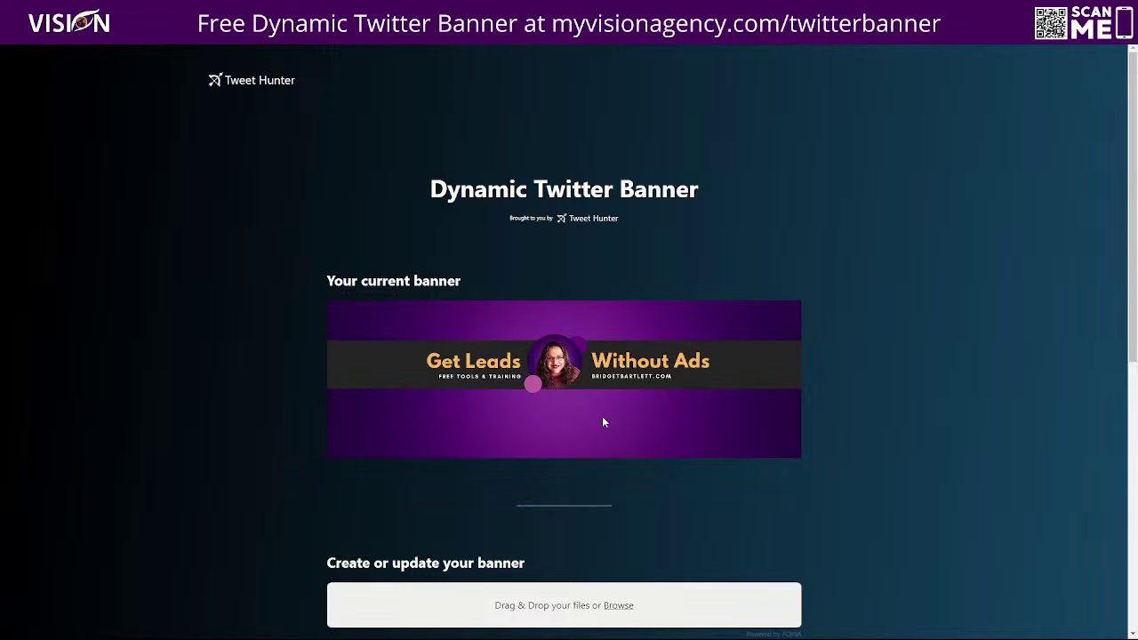
scroll(914, 386, down, 1)
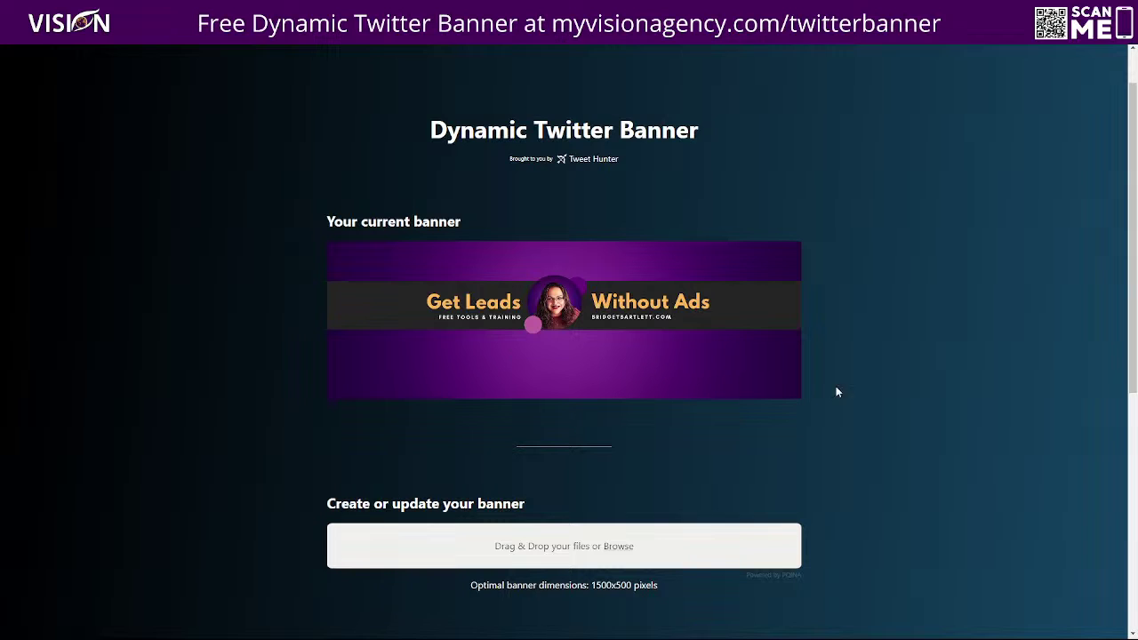
scroll(688, 483, down, 3)
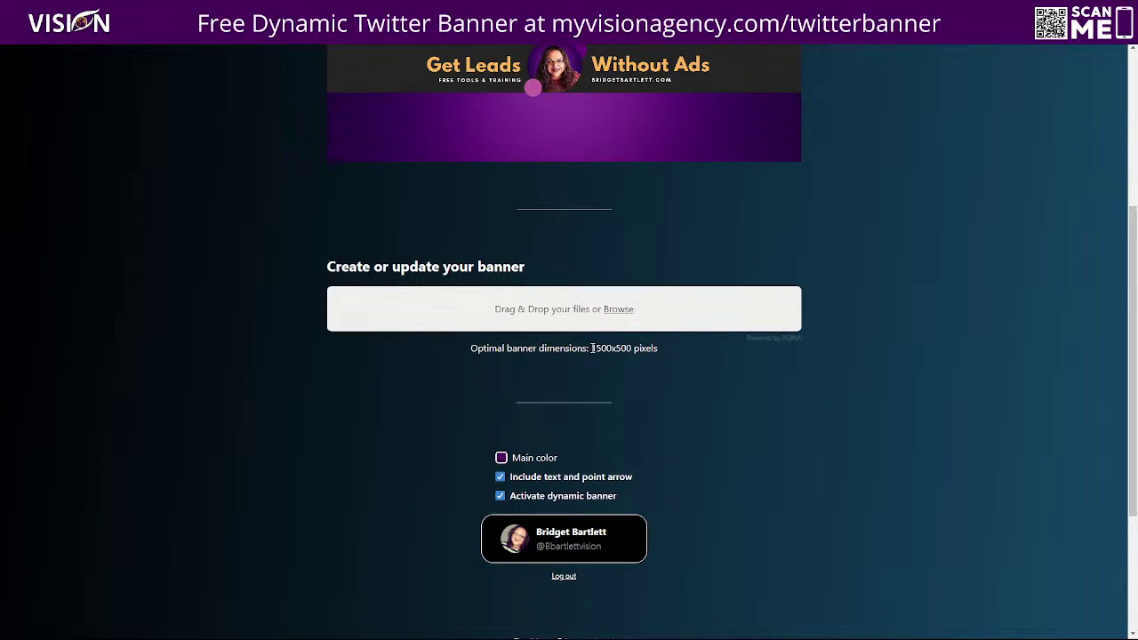
drag(590, 347, 631, 348)
right_click(610, 350)
click(630, 363)
- Open Canva from the saved daily bookmarks in a new browser tab
click(508, 11)
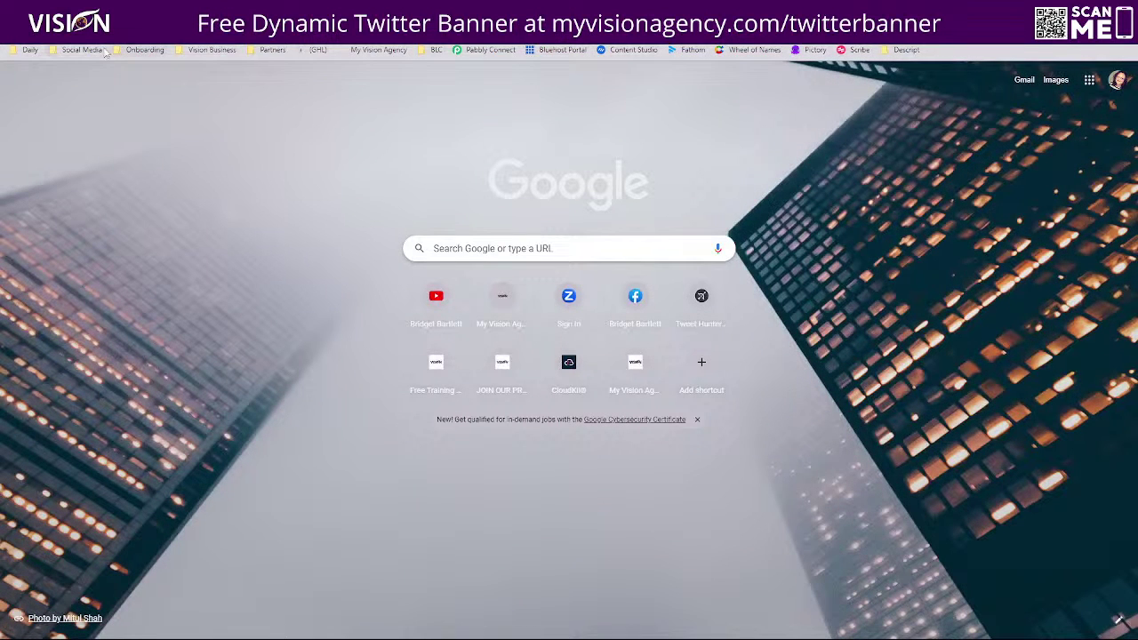
click(27, 50)
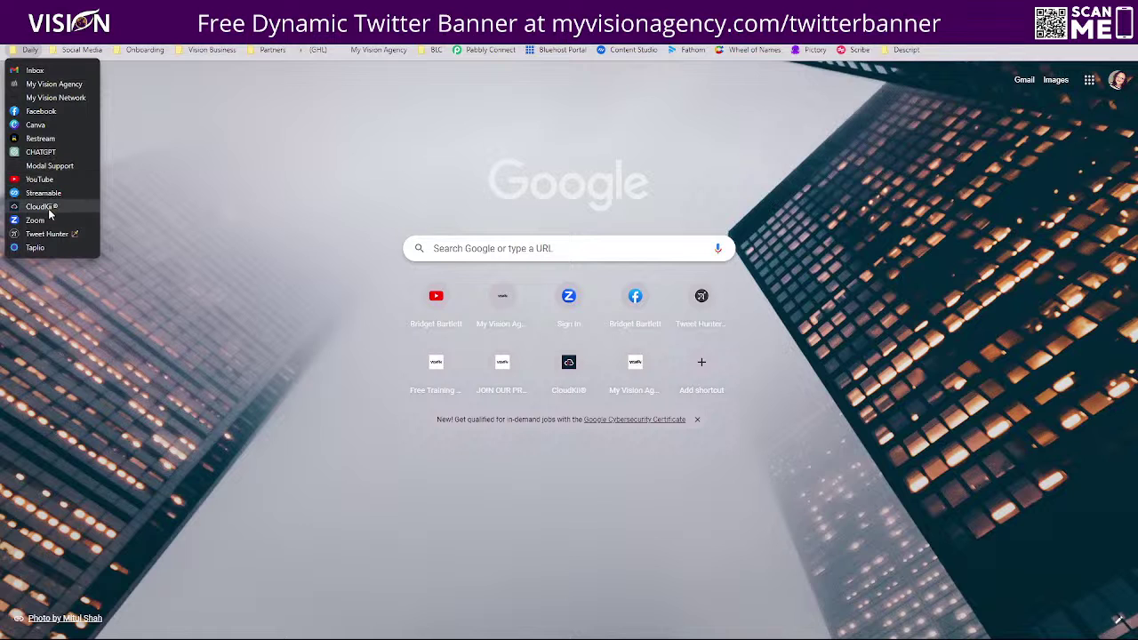
click(36, 125)
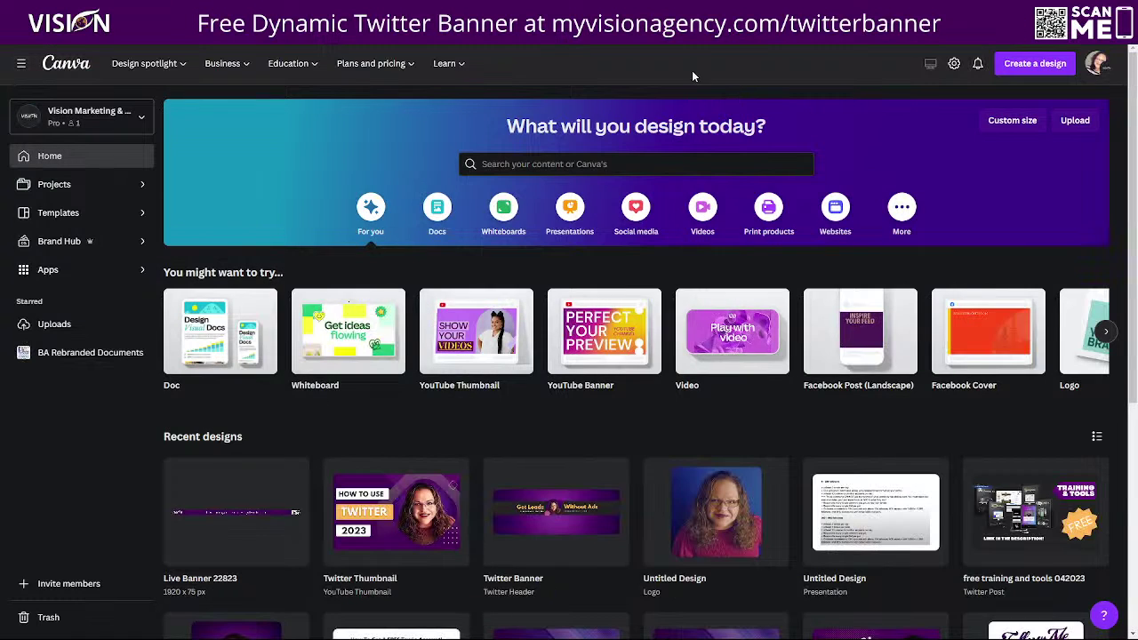
- Create a new Canva design in the Twitter Header format, 1500 × 500 px, by searching for "twitter"
click(1051, 63)
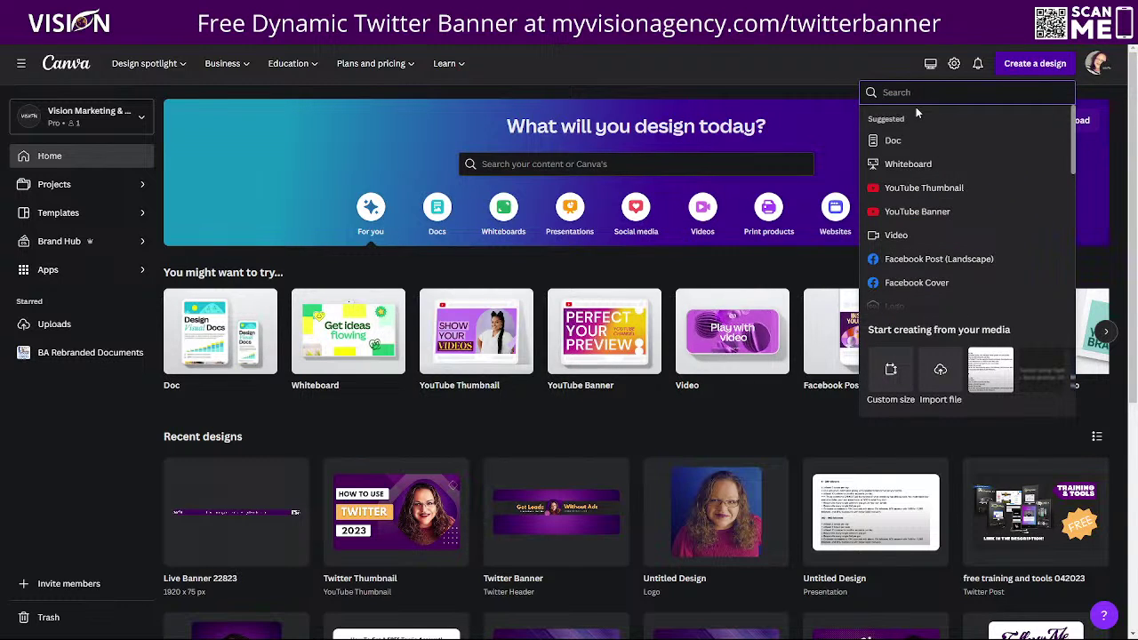
text(twitter)
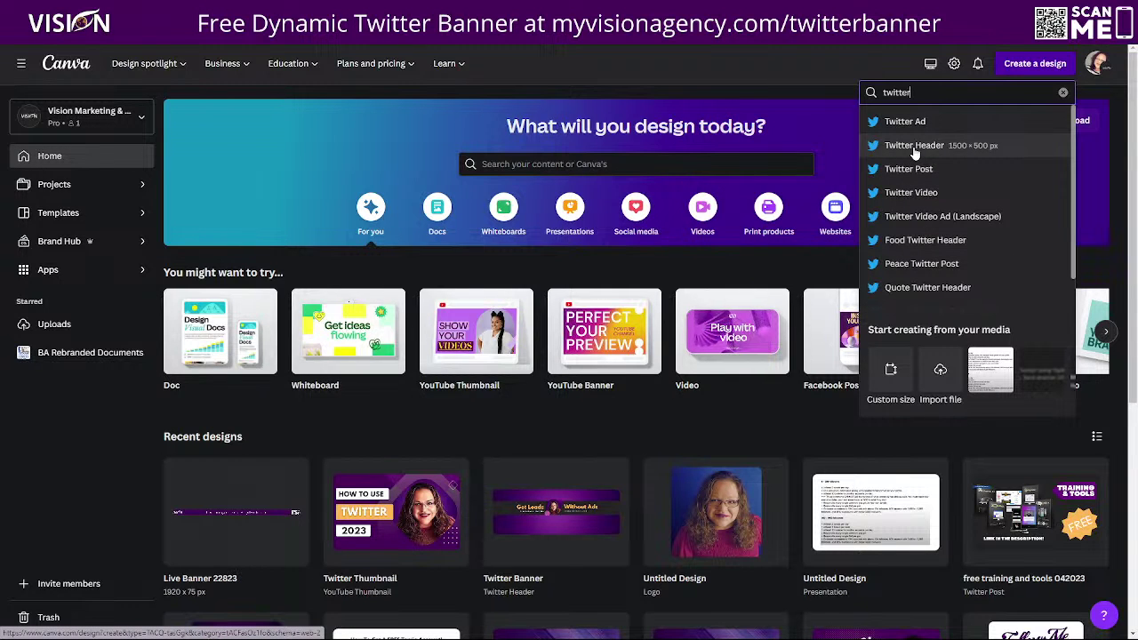
click(916, 151)
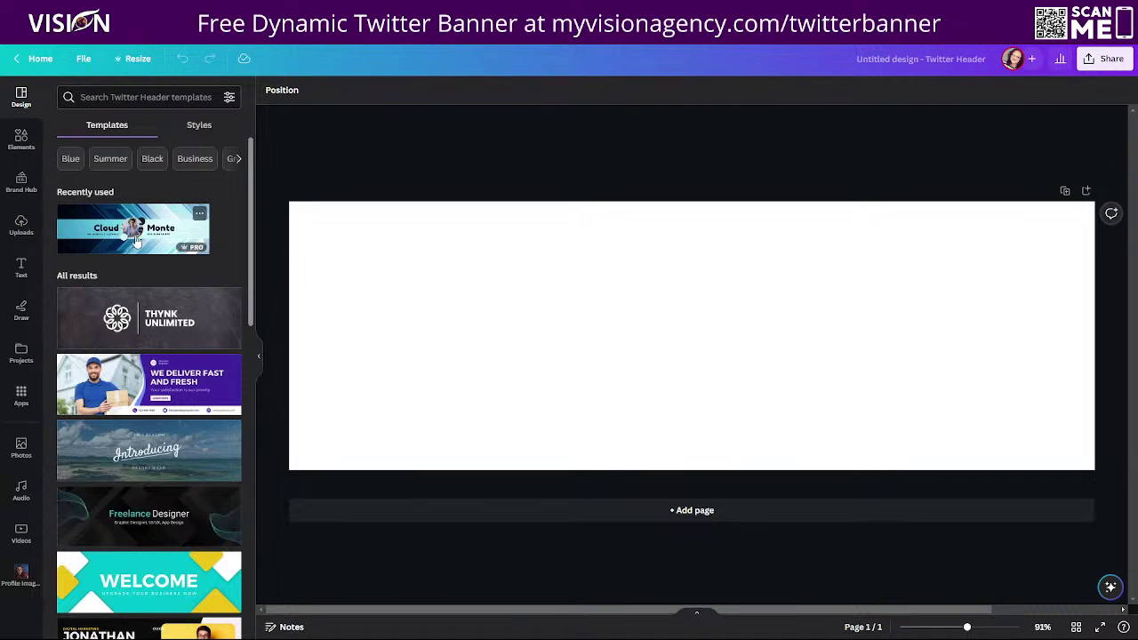
- Look at the existing header image on the Twitter profile to see where the follower pictures sit
scroll(159, 411, down, 2)
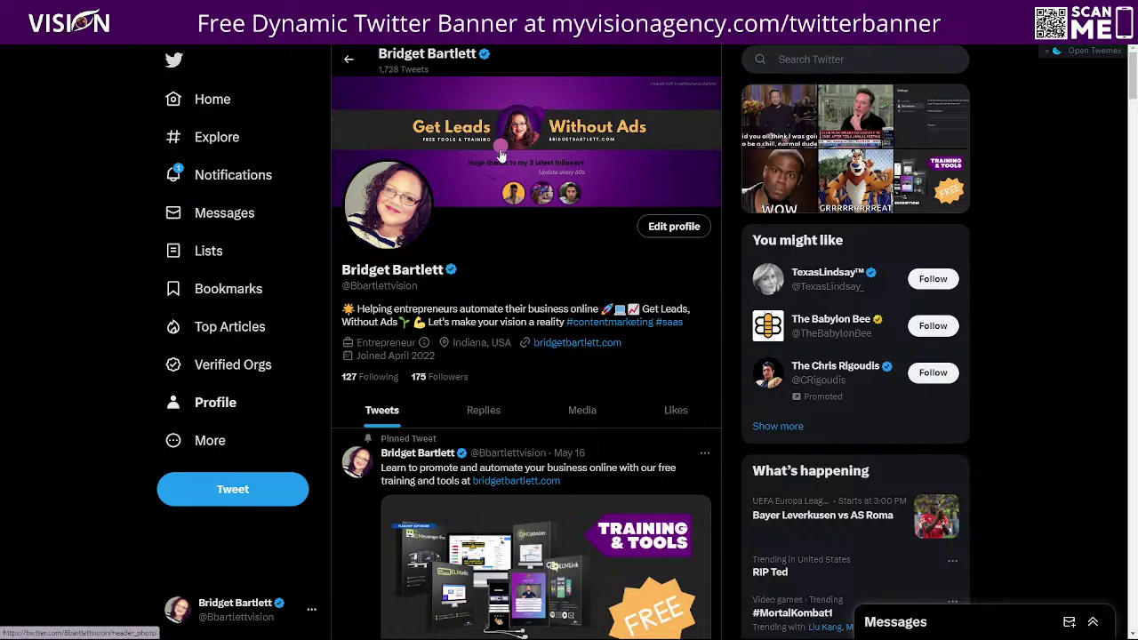
click(500, 155)
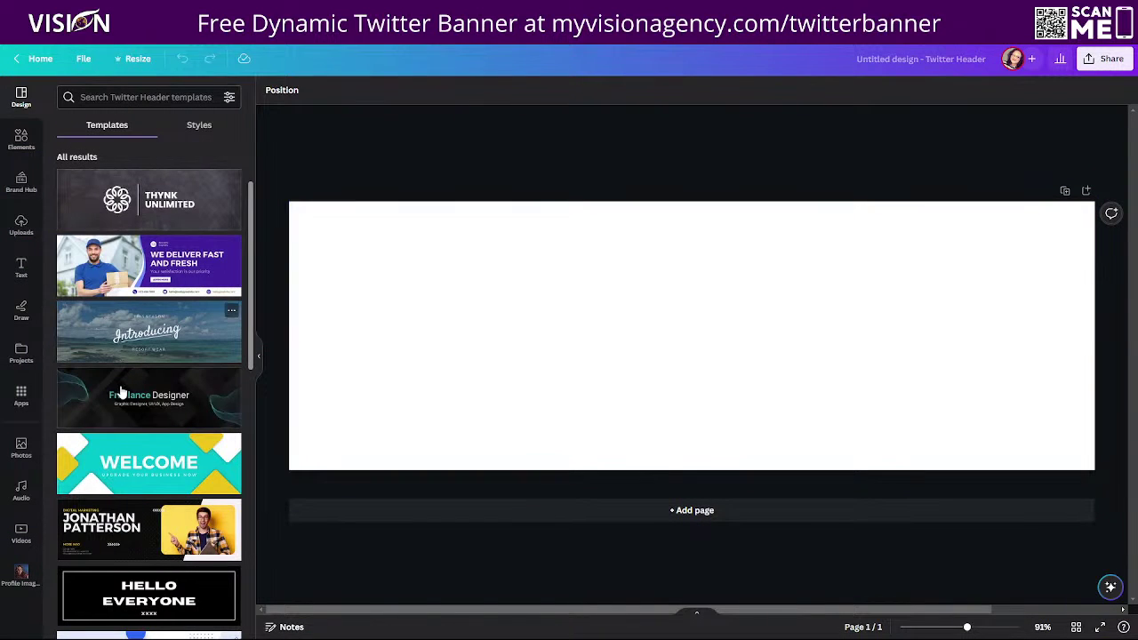
- Apply the Blue Modern Business Twitter Header template with the centred circular portrait to the blank Canva page
scroll(149, 412, down, 1)
scroll(149, 411, down, 5)
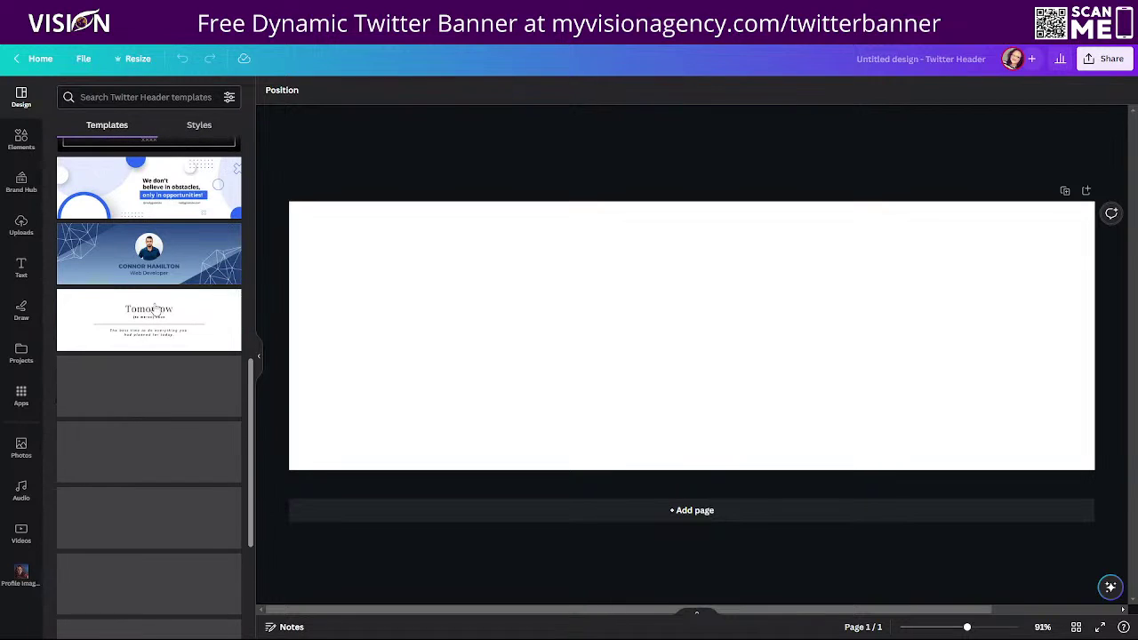
scroll(122, 305, down, 3)
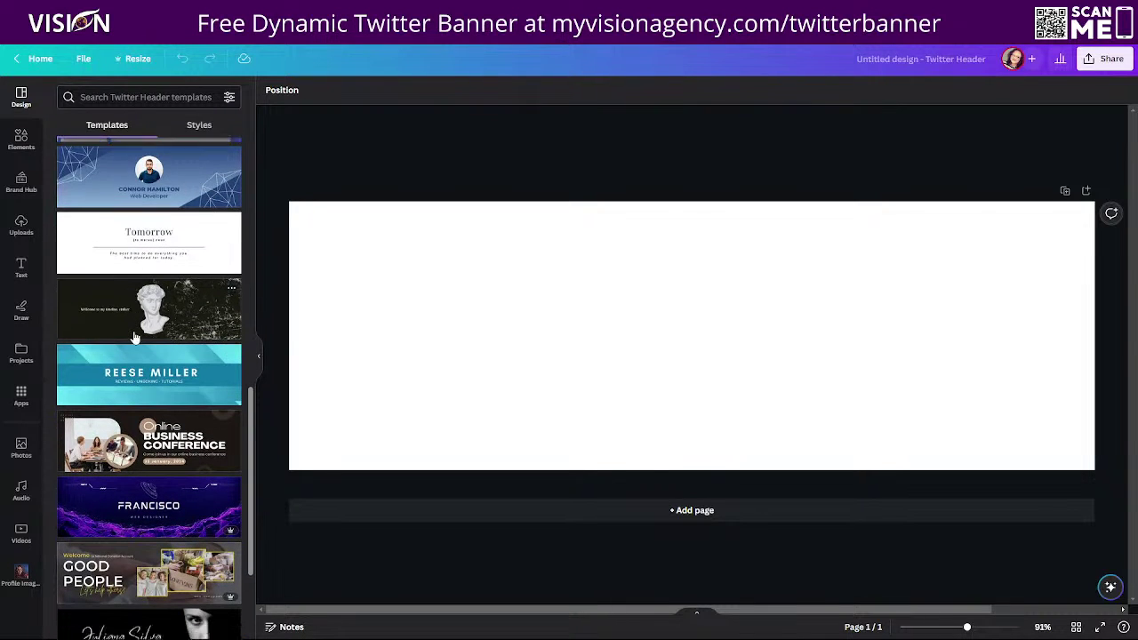
scroll(203, 423, down, 5)
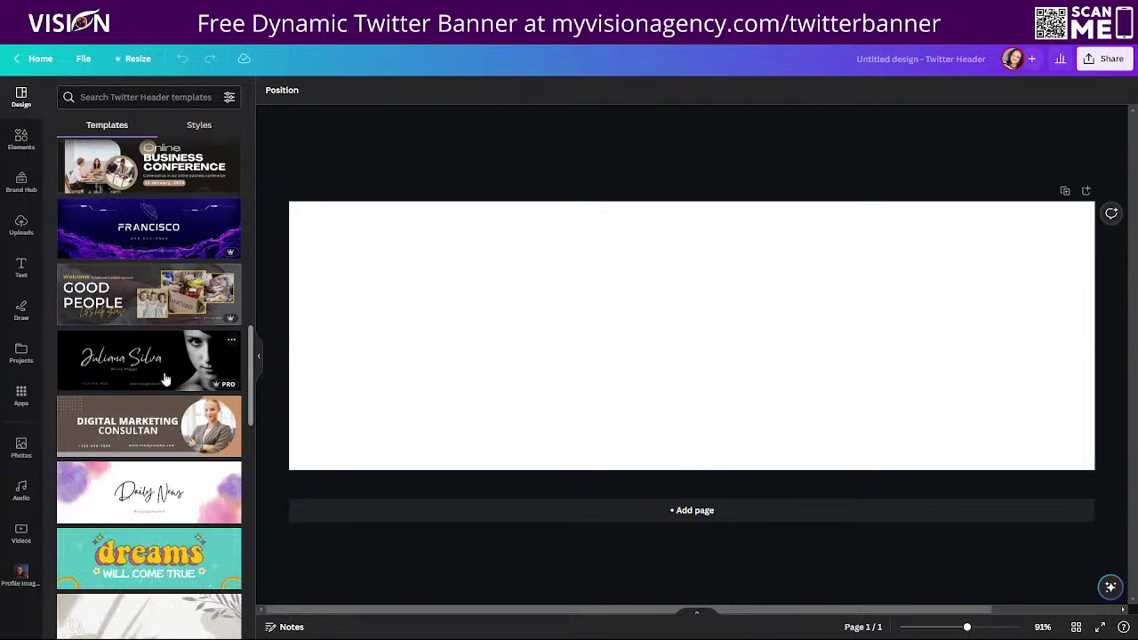
scroll(164, 379, down, 5)
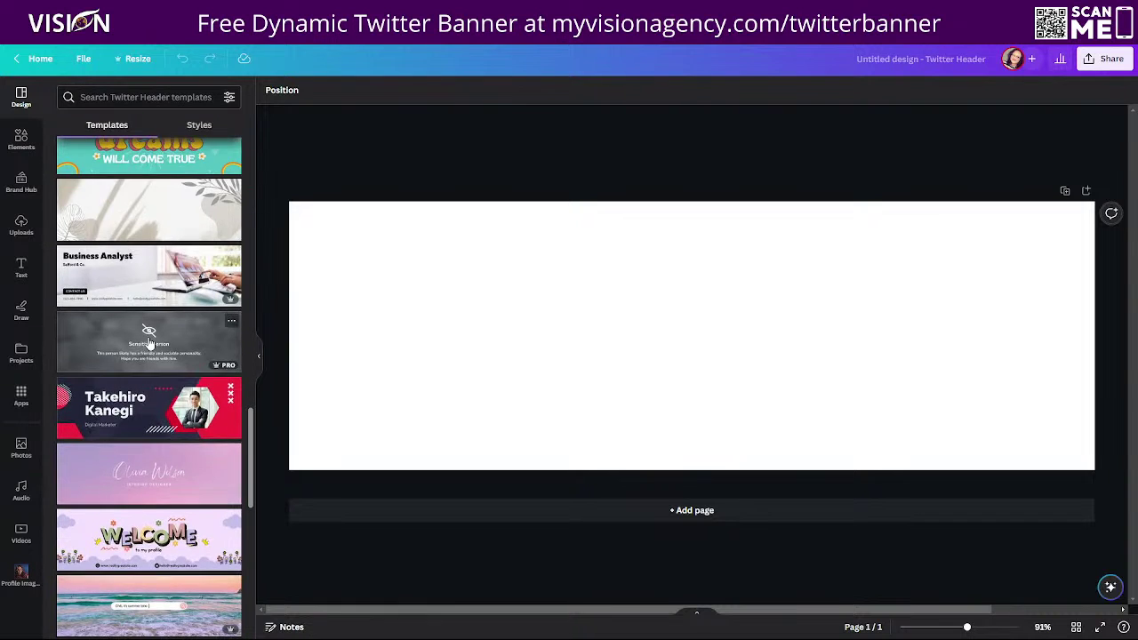
scroll(156, 350, down, 4)
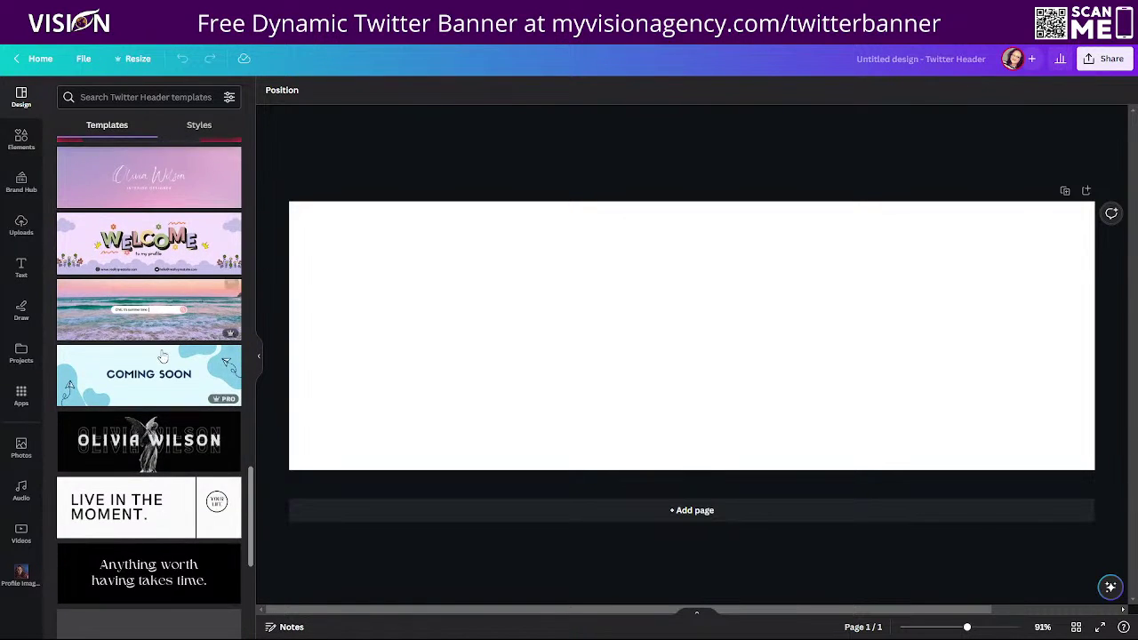
scroll(163, 355, down, 3)
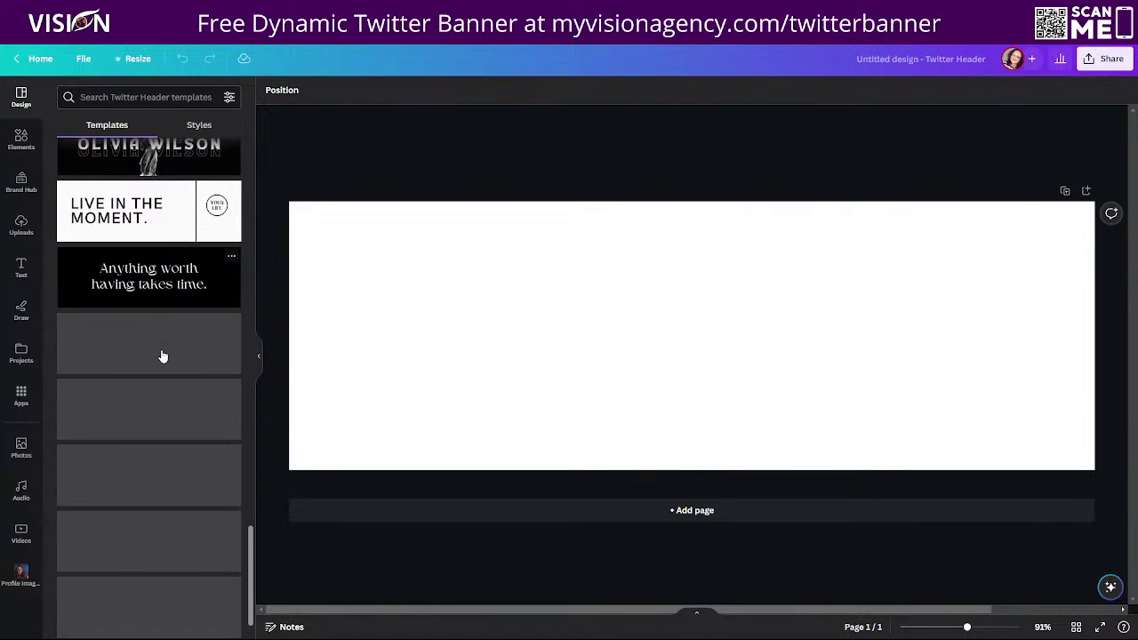
scroll(164, 365, down, 4)
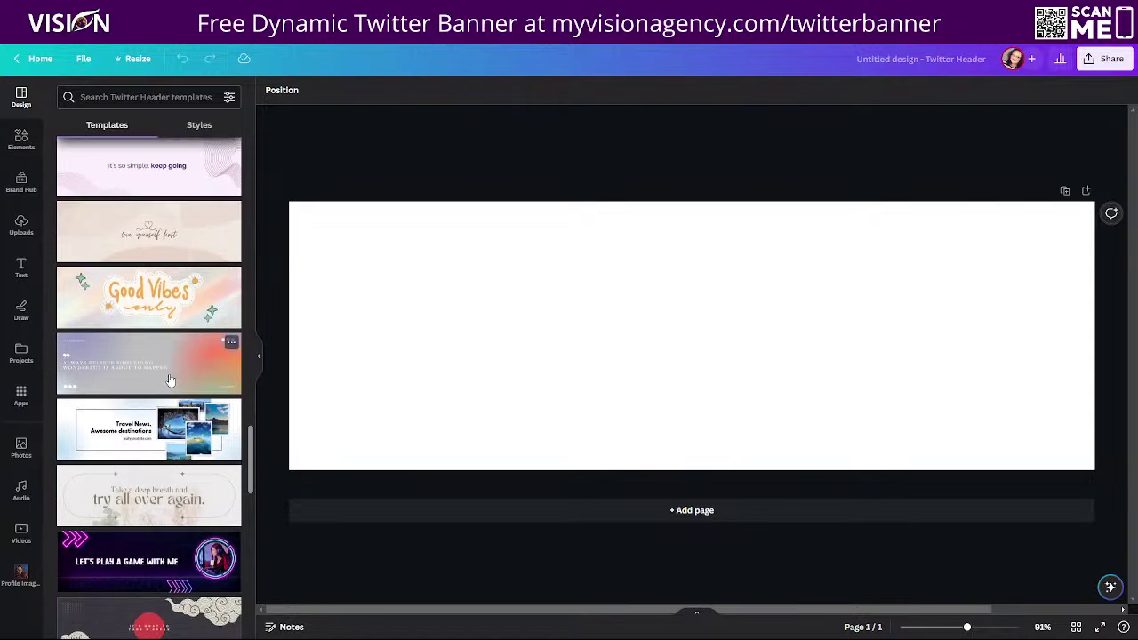
scroll(169, 373, down, 3)
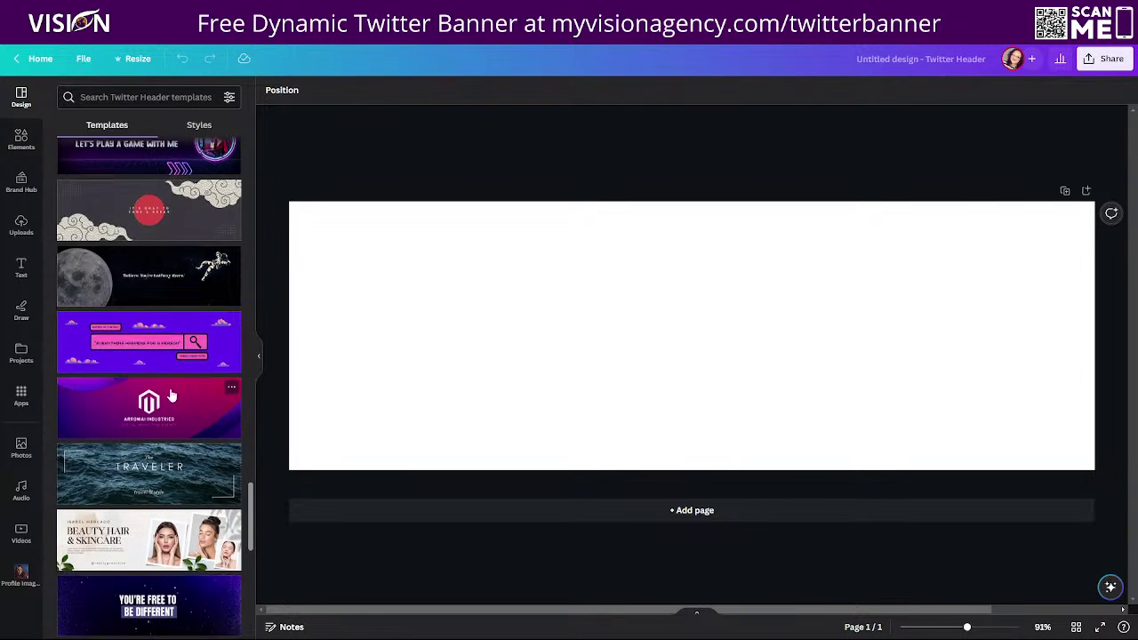
scroll(171, 382, down, 2)
scroll(172, 391, down, 7)
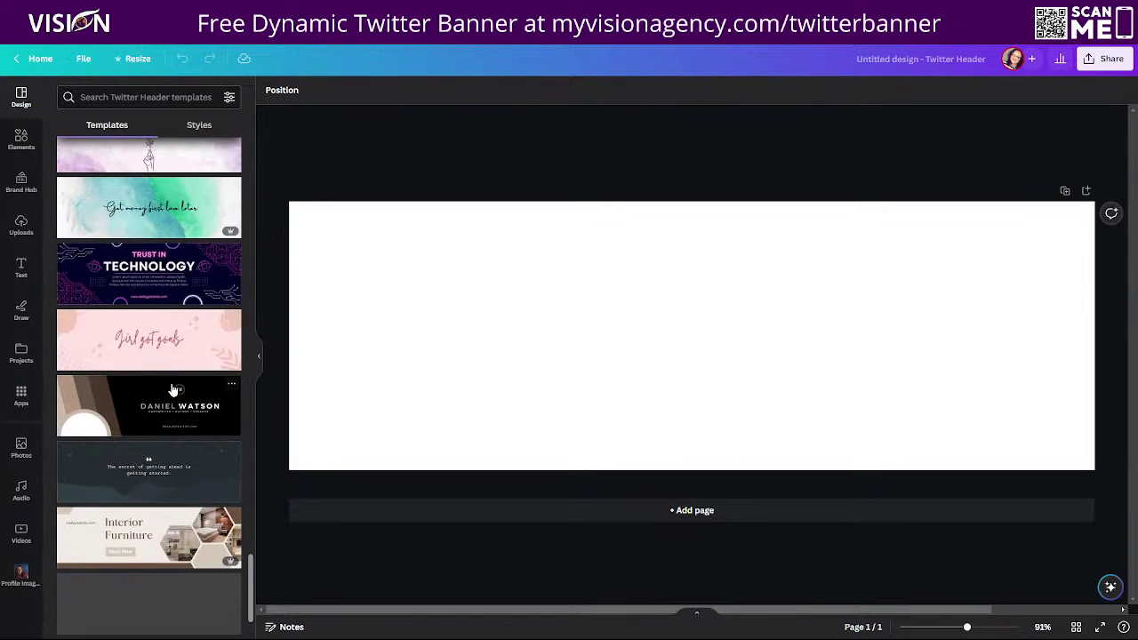
scroll(173, 390, down, 2)
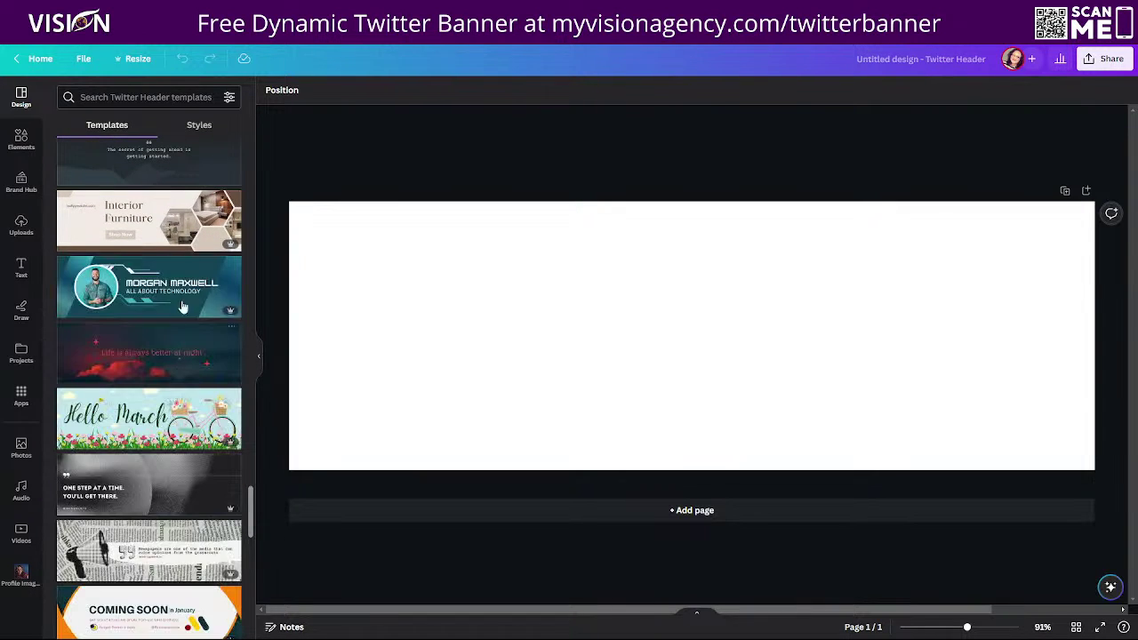
scroll(189, 343, down, 5)
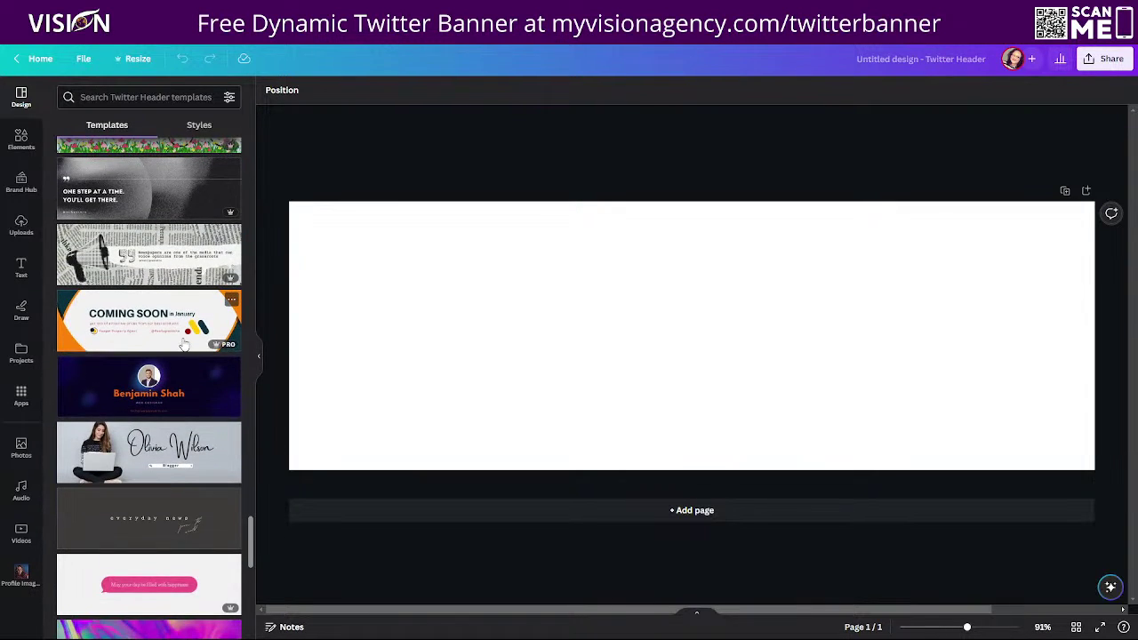
scroll(171, 344, down, 2)
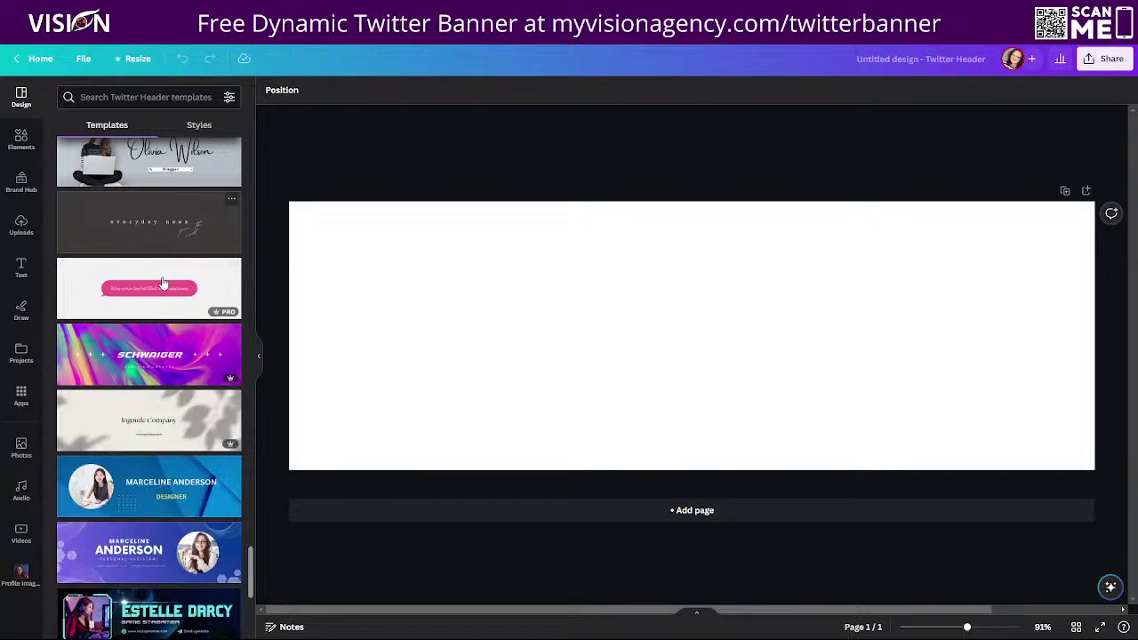
scroll(161, 320, down, 1)
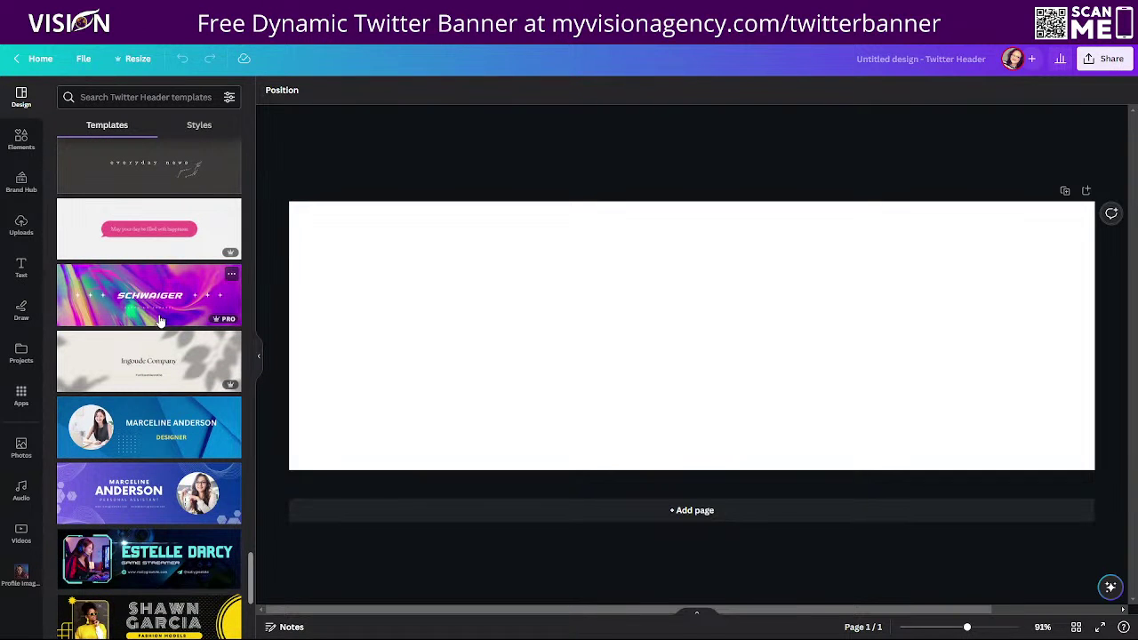
scroll(161, 320, down, 1)
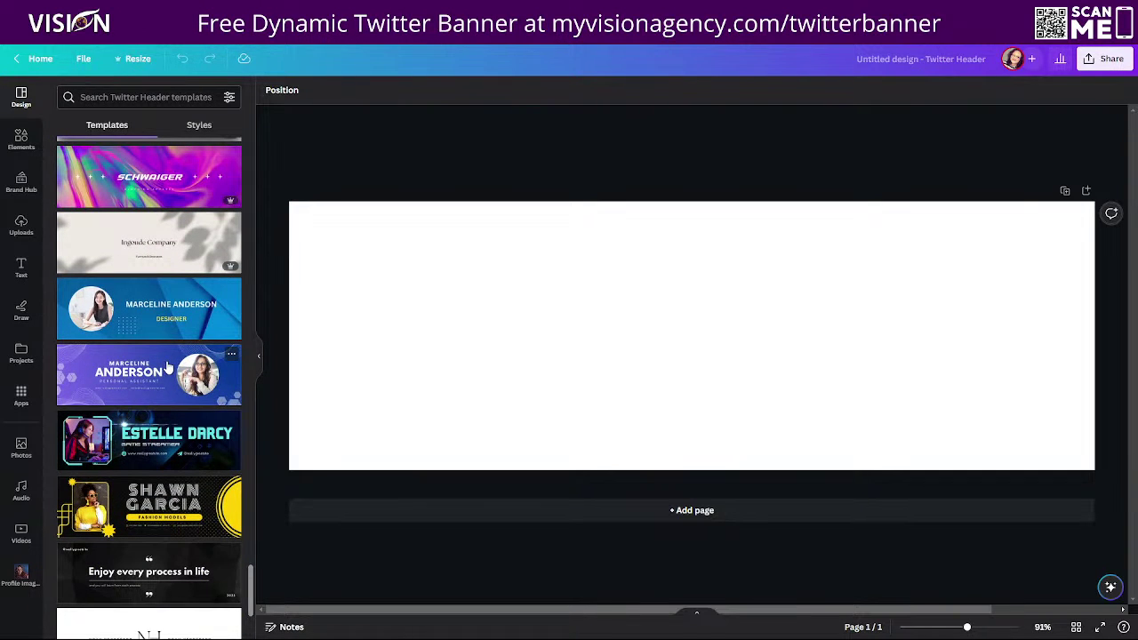
scroll(169, 368, down, 4)
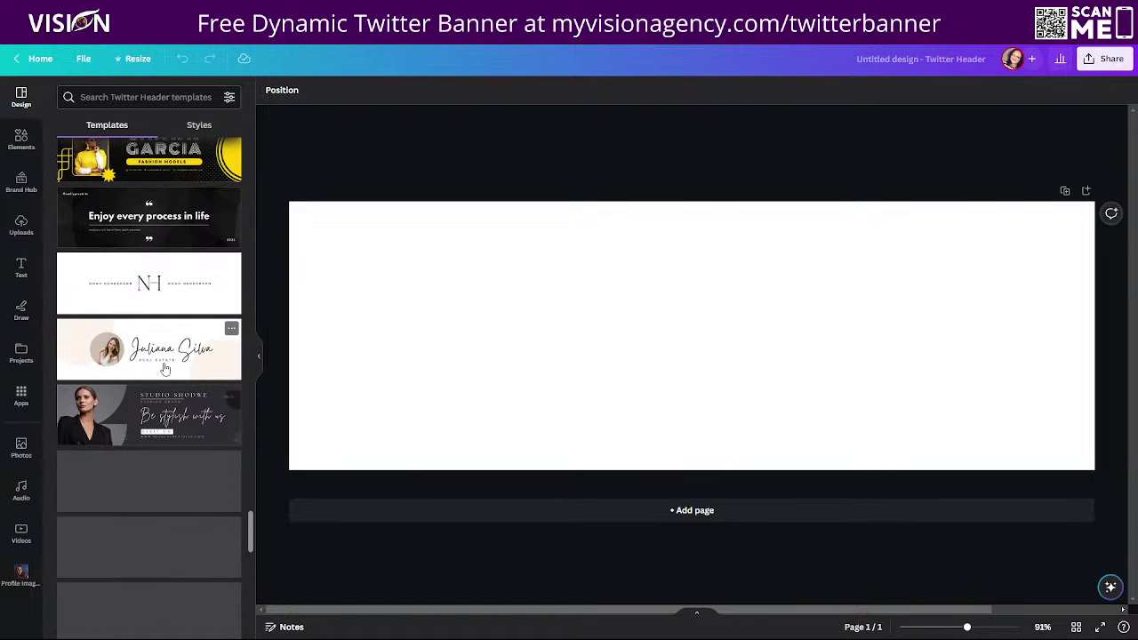
scroll(169, 361, down, 3)
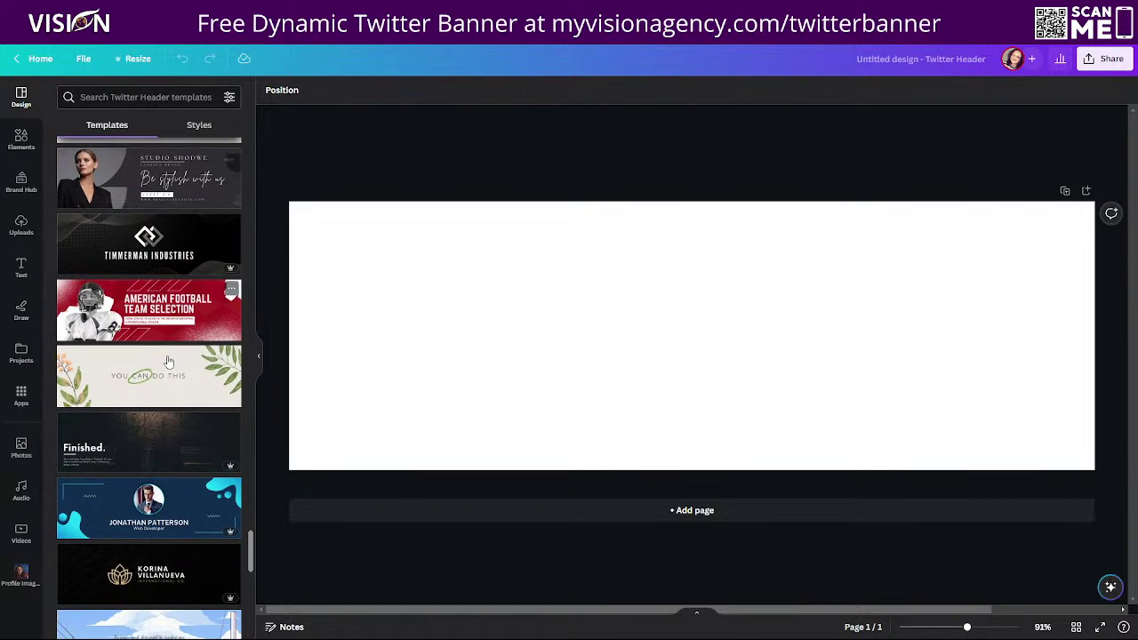
scroll(169, 361, down, 2)
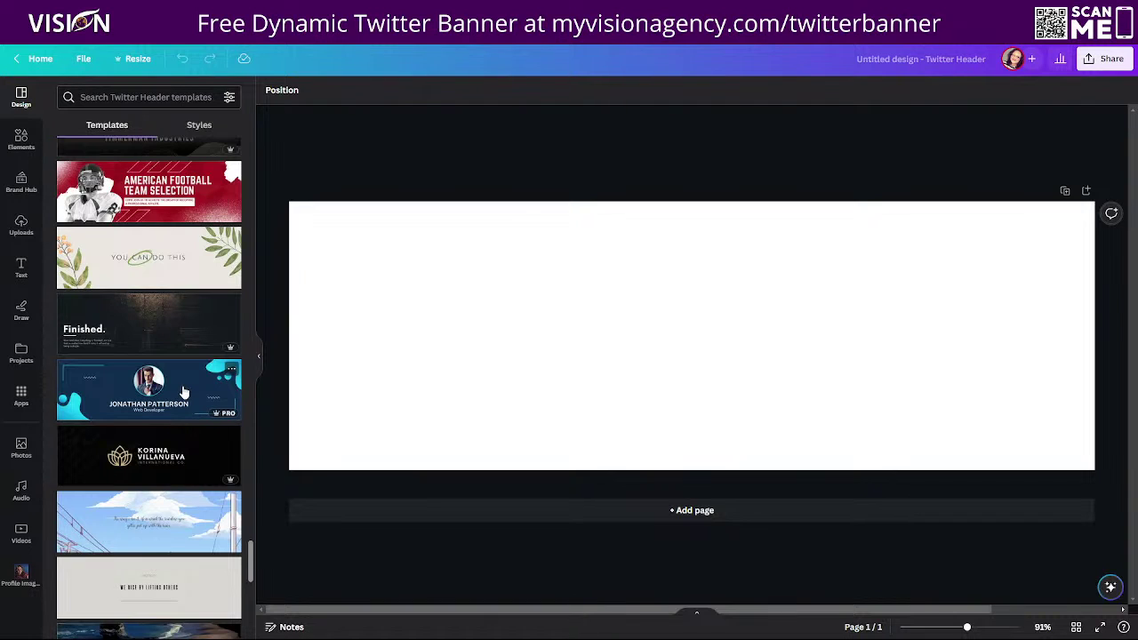
click(188, 384)
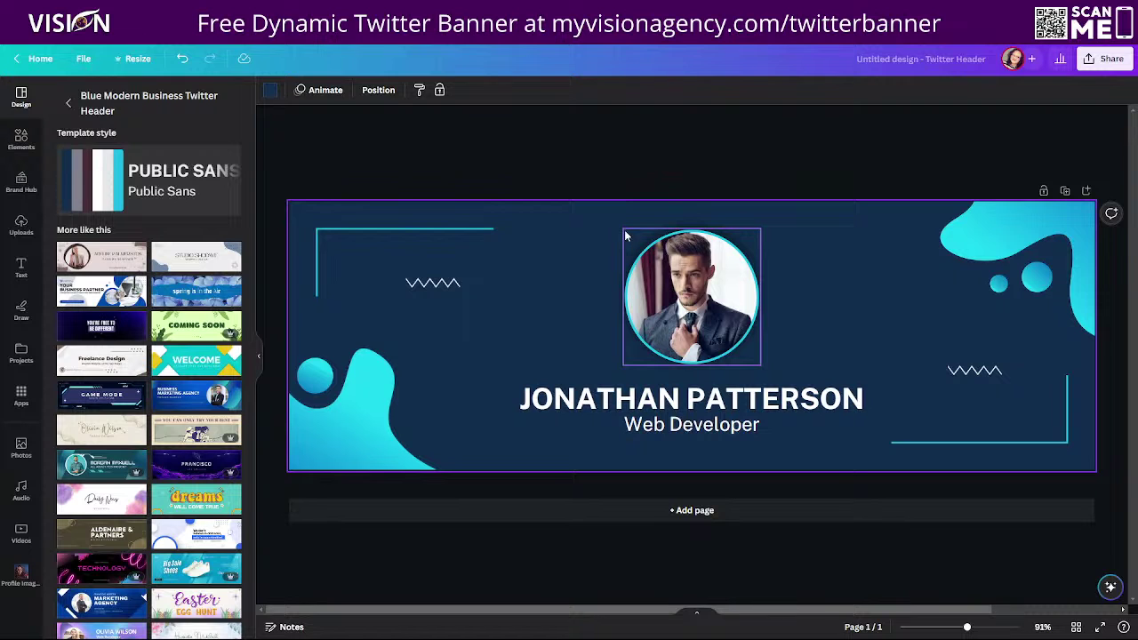
- Shrink the template's circular portrait and its dark shadow, keeping both centred above the name text
click(692, 289)
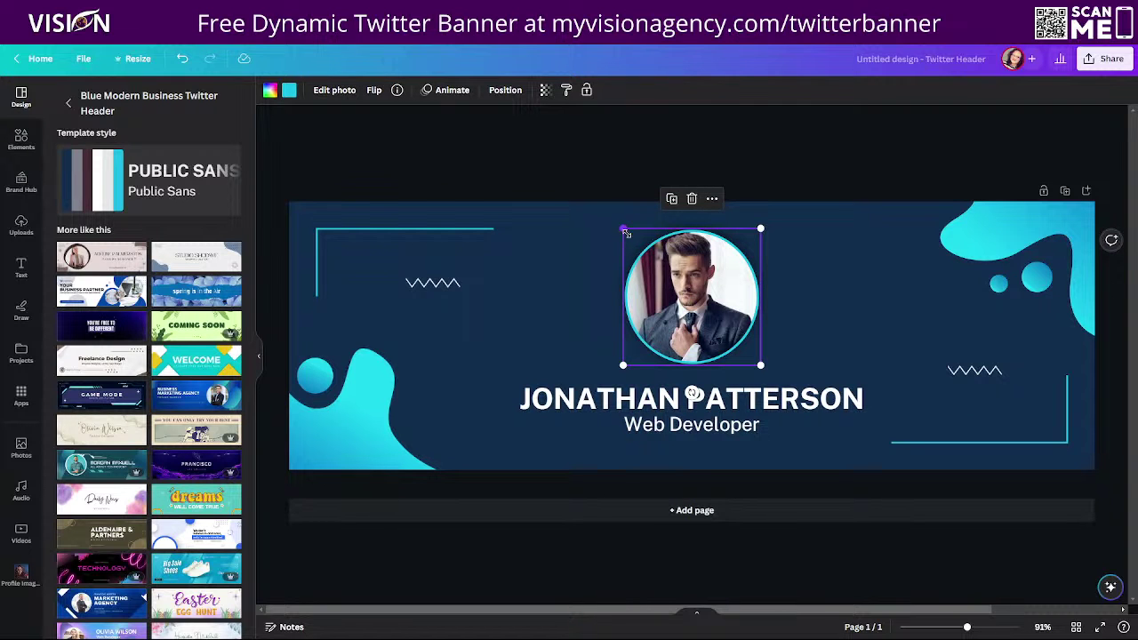
drag(625, 231, 671, 275)
drag(716, 318, 692, 289)
click(750, 277)
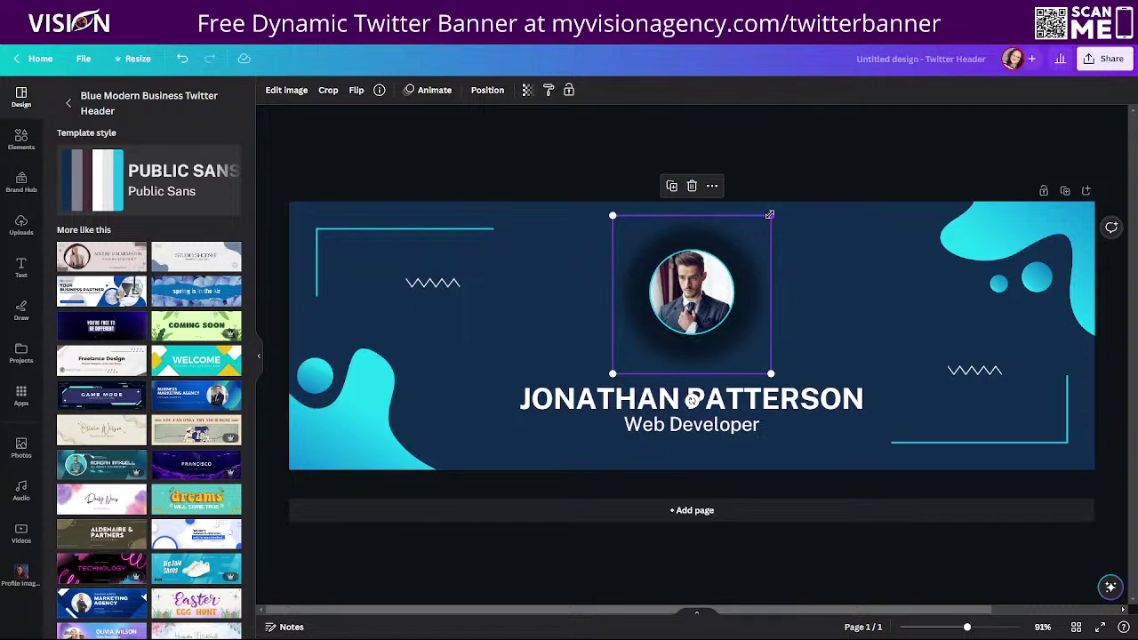
drag(770, 215, 734, 238)
drag(651, 354, 663, 333)
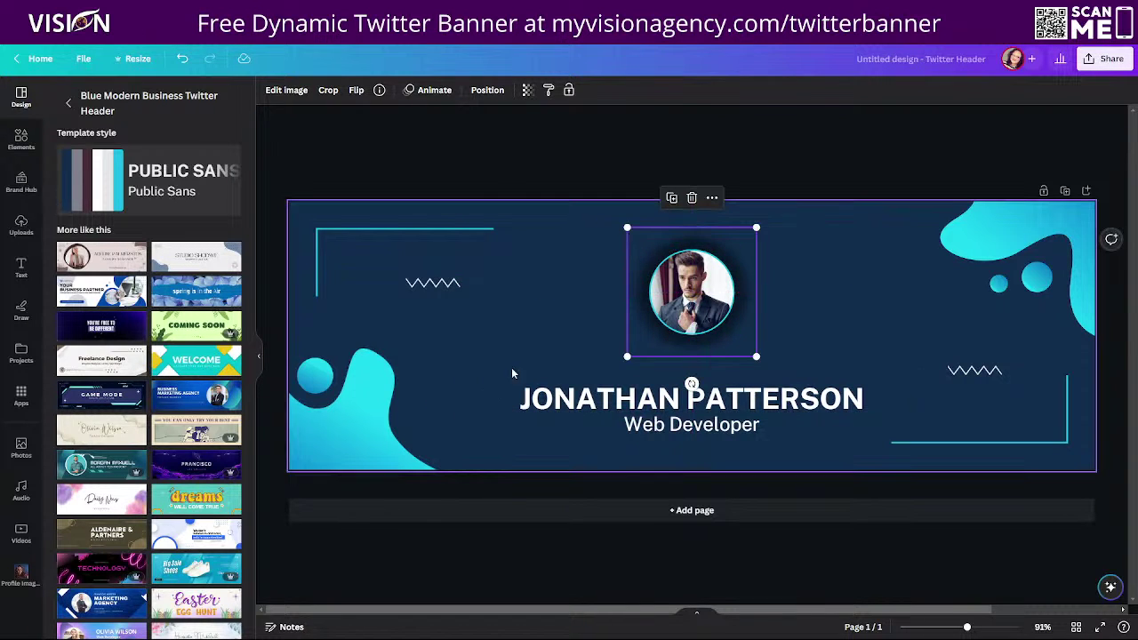
click(458, 366)
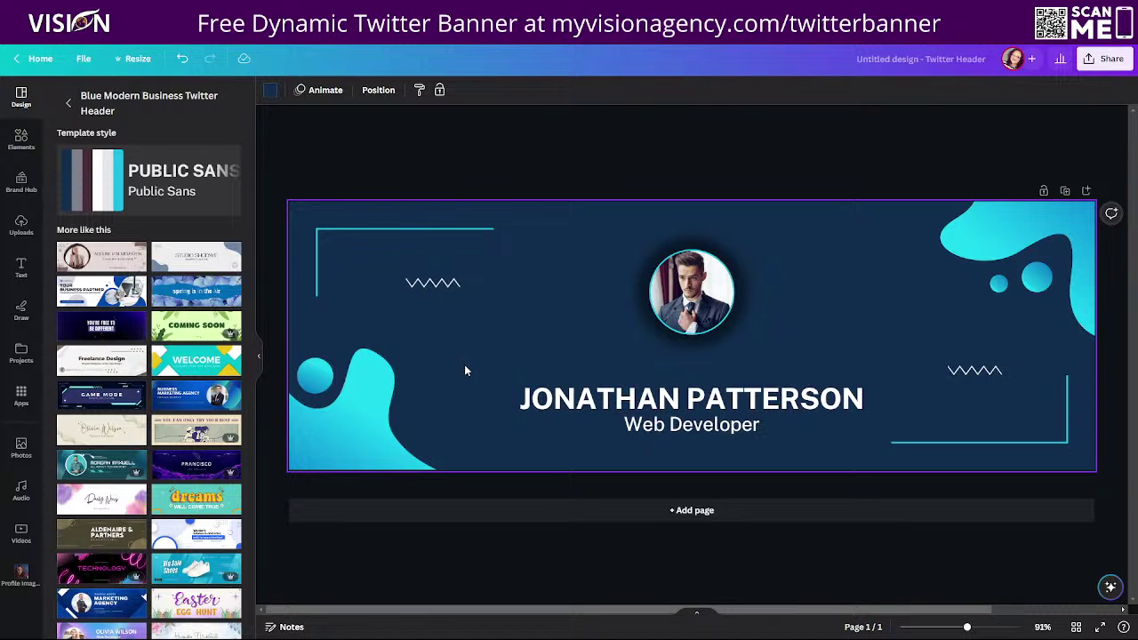
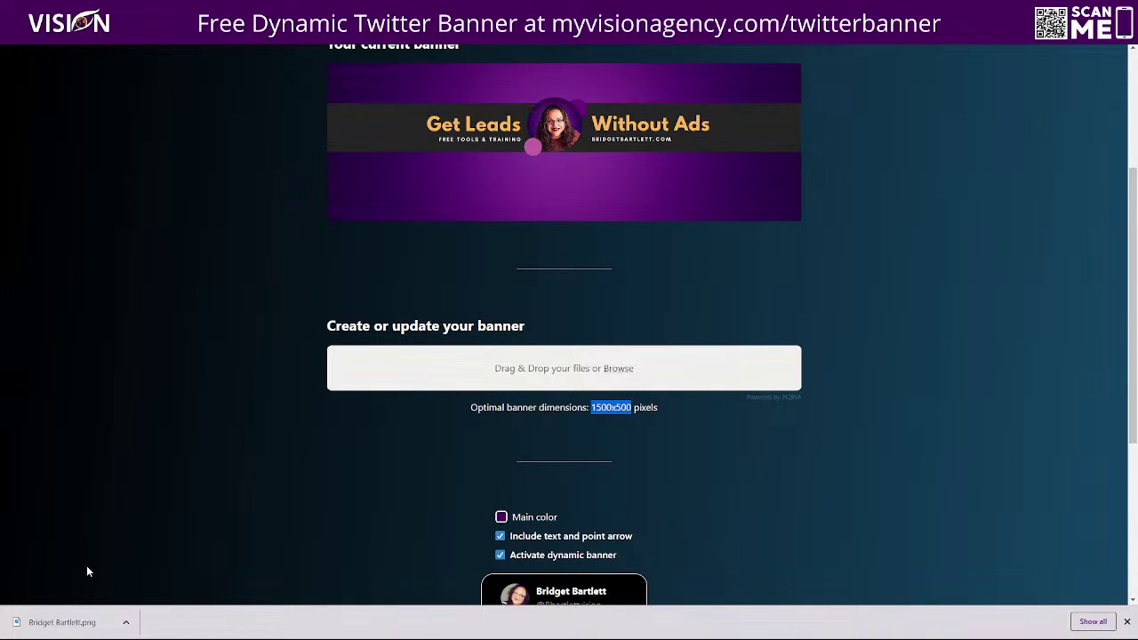
- Upload the downloaded banner PNG as the new banner on the Tweet Hunter banner page
drag(55, 623, 580, 378)
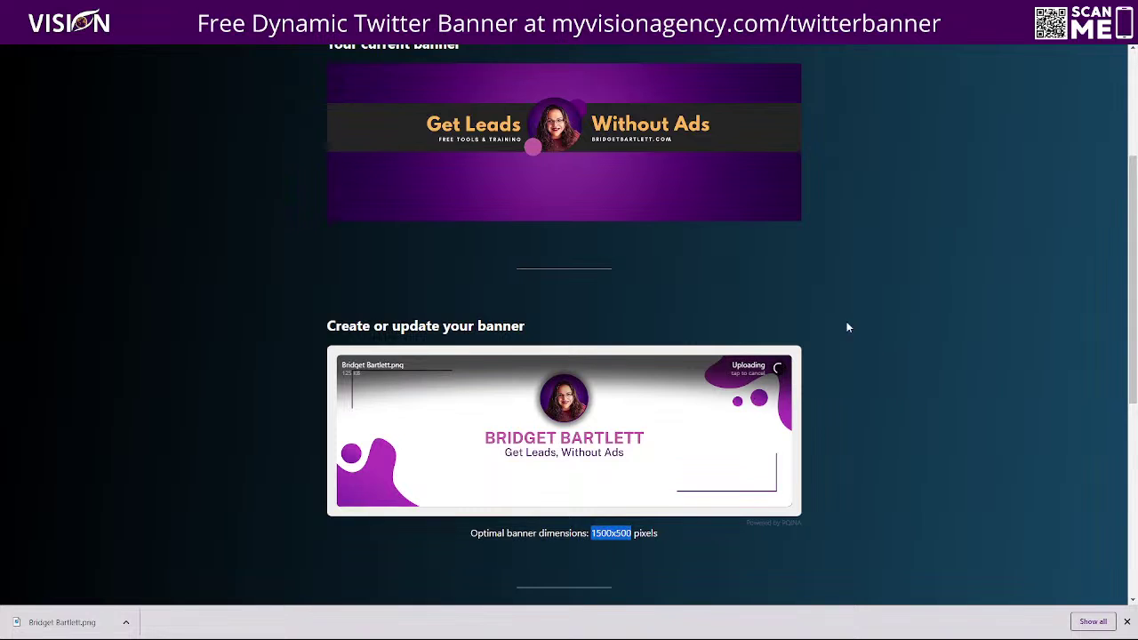
scroll(766, 389, down, 2)
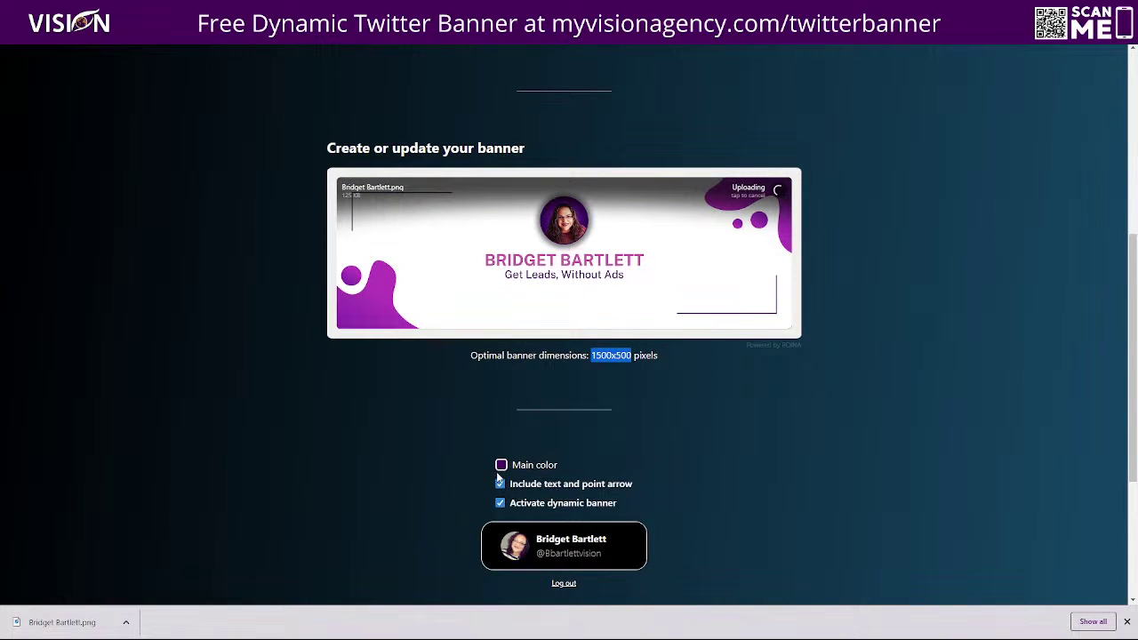
scroll(755, 437, down, 3)
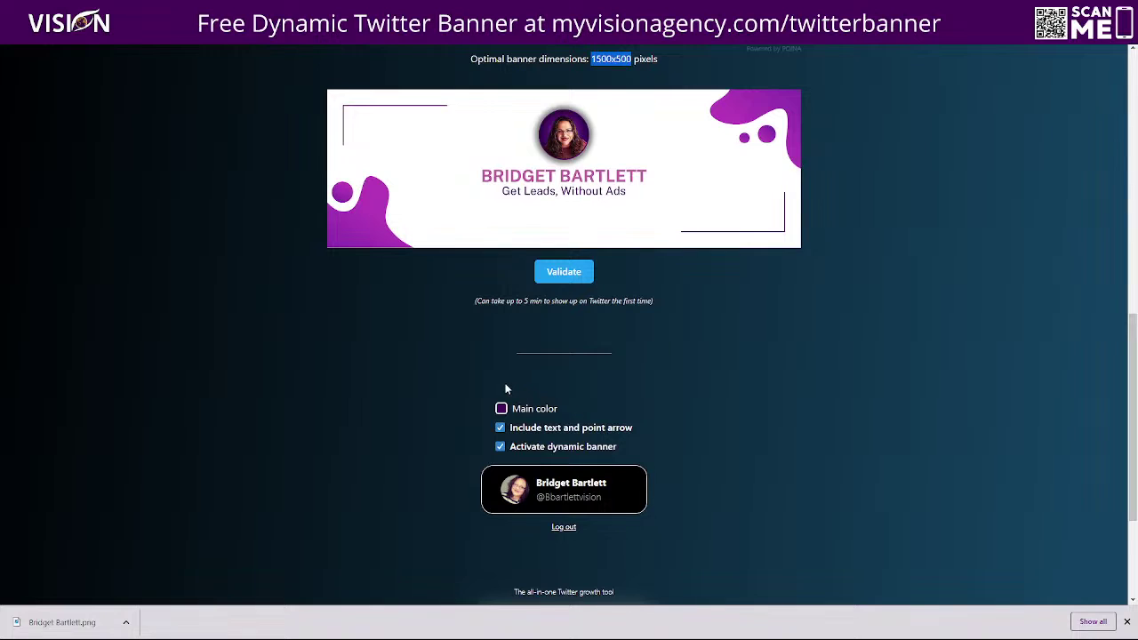
- Validate the uploaded banner for the connected Twitter account, with the text-and-arrow and dynamic banner options left on
click(571, 272)
drag(615, 495, 540, 498)
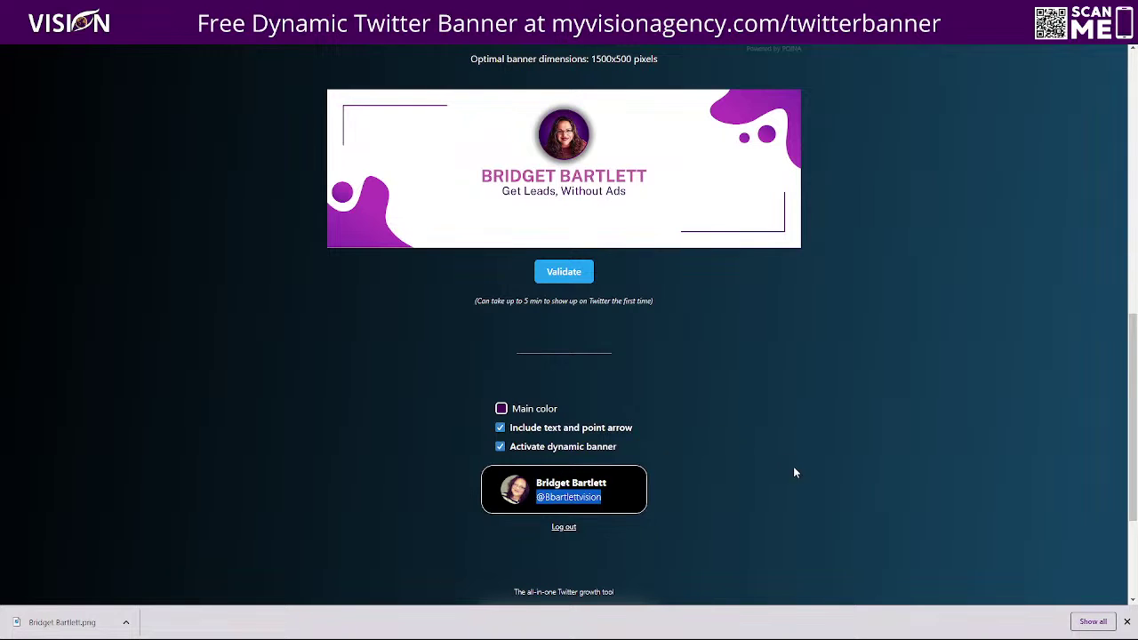
scroll(414, 439, up, 3)
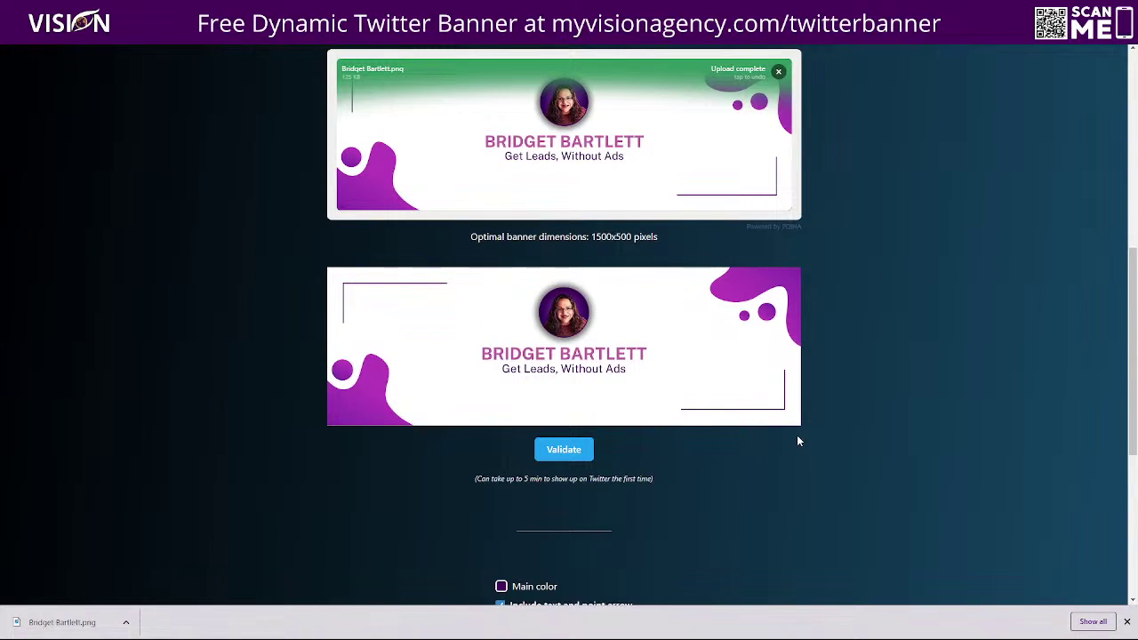
scroll(782, 445, down, 2)
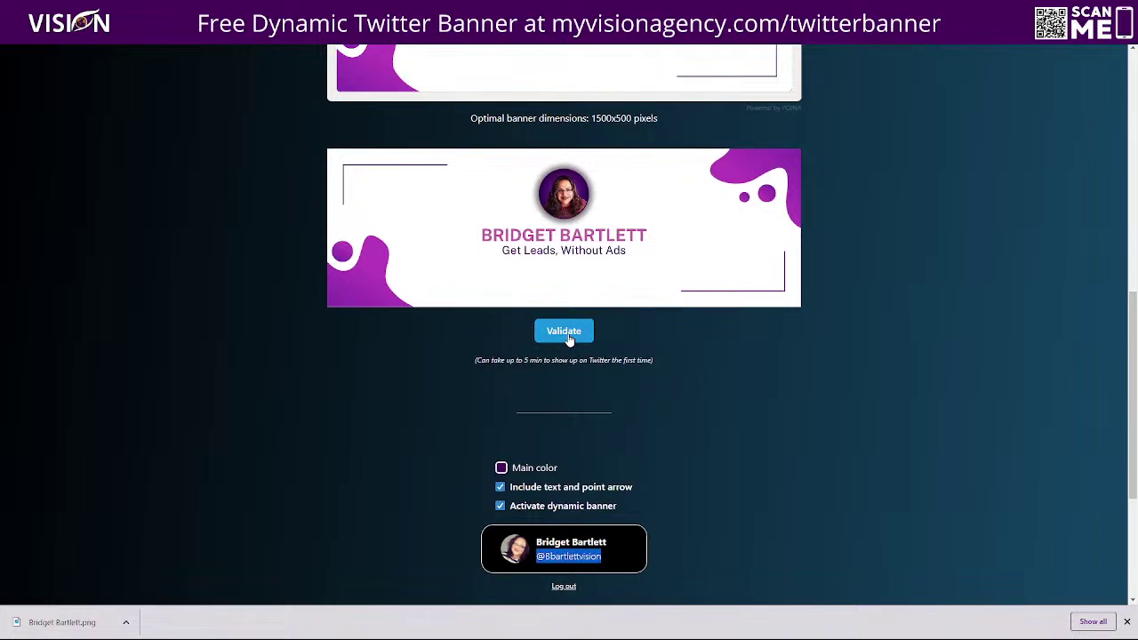
click(563, 331)
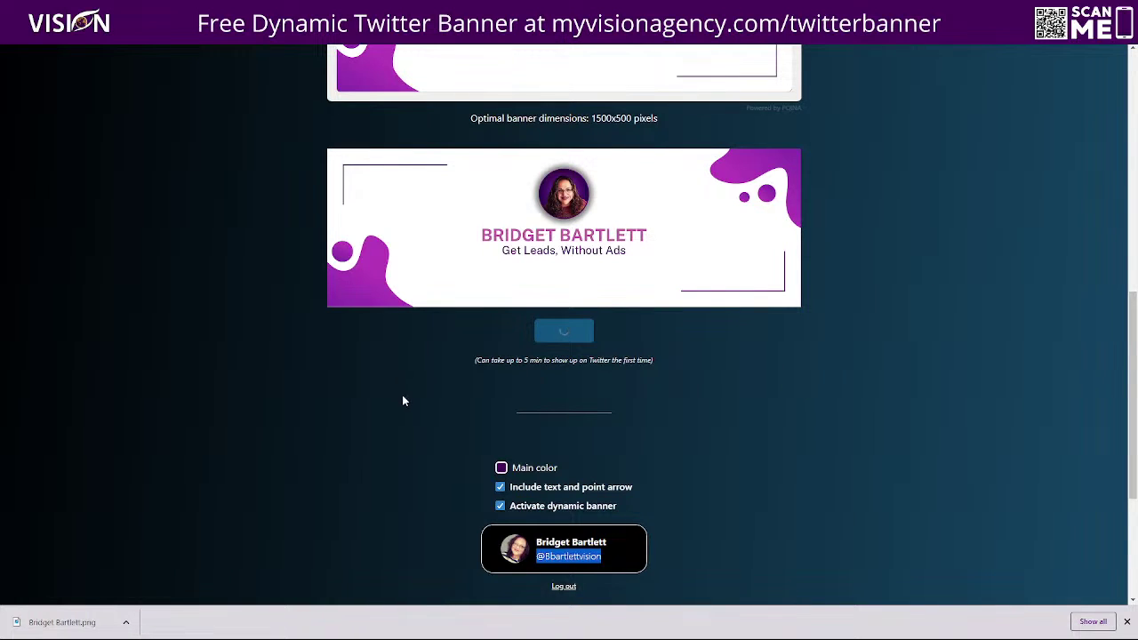
scroll(276, 369, up, 5)
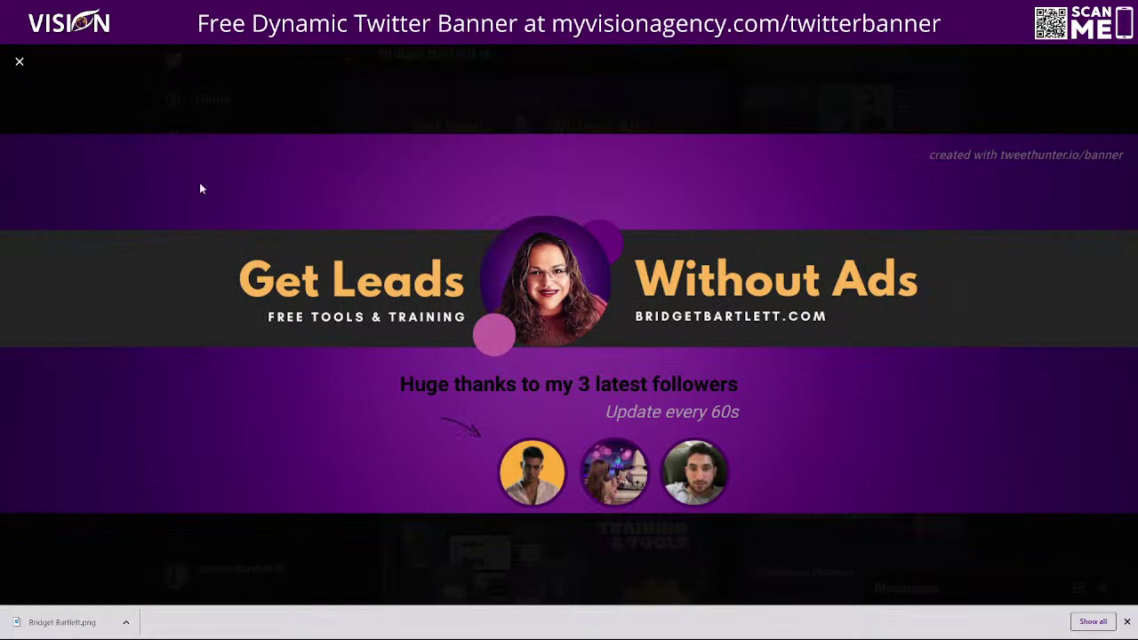
- Close the enlarged header image on the Twitter profile and reload the profile page repeatedly to check for the new banner
click(21, 64)
key(F5)
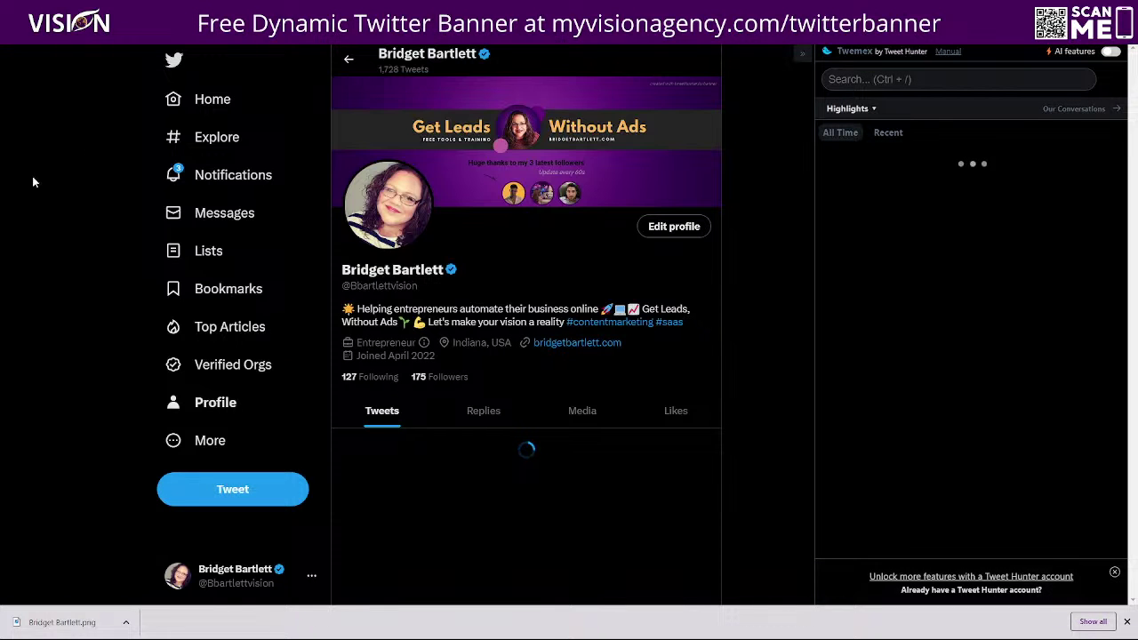
key(F5)
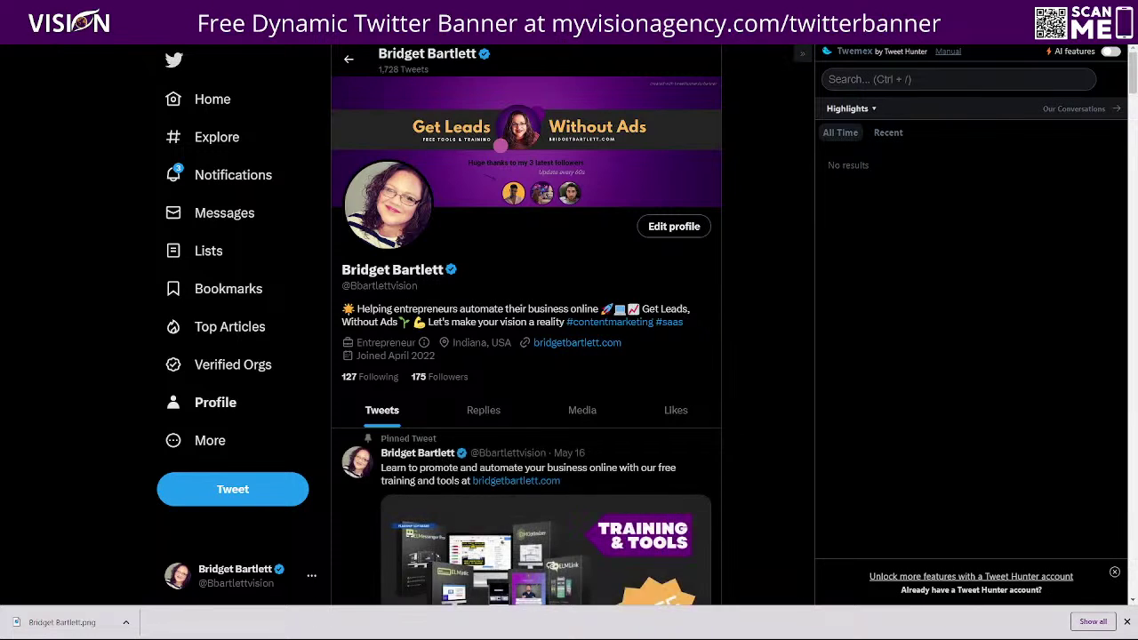
key(F5)
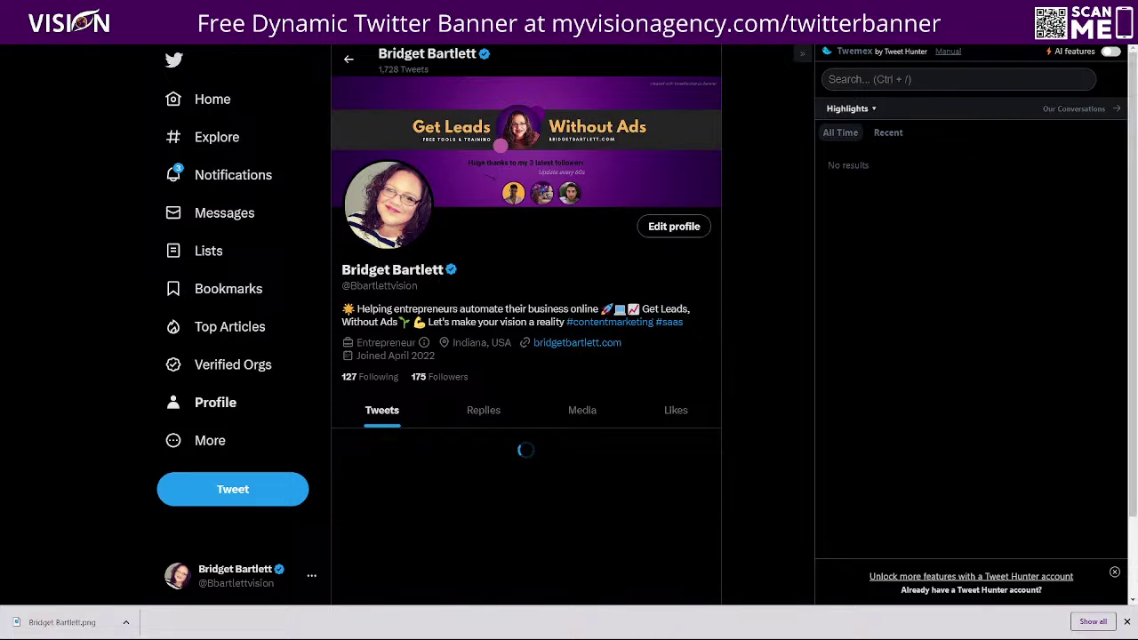
key(F5)
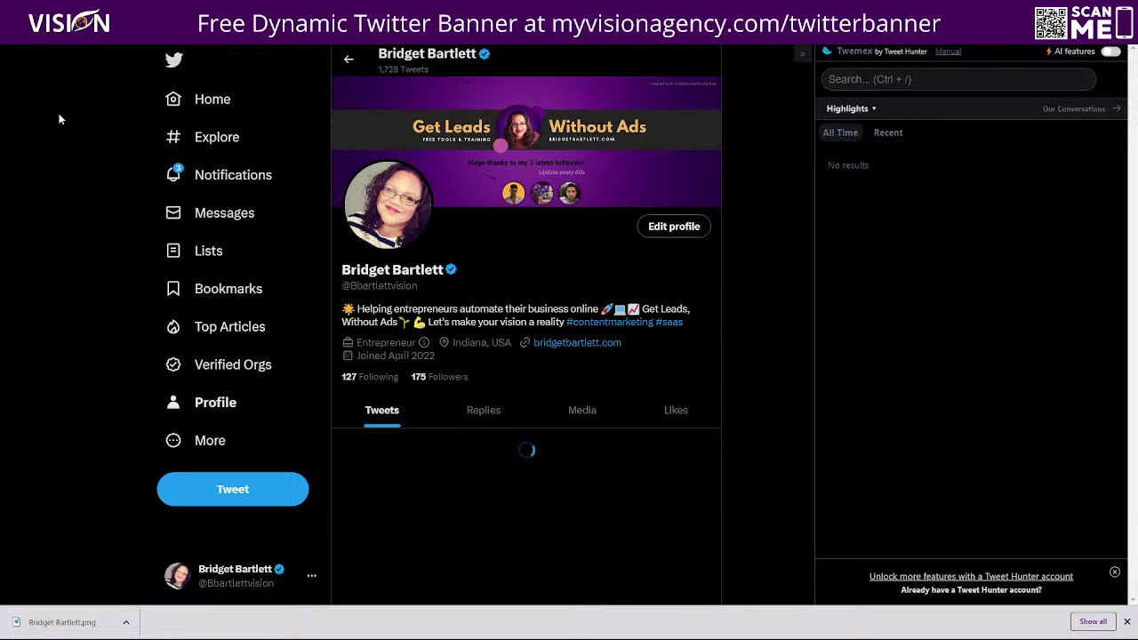
key(F5)
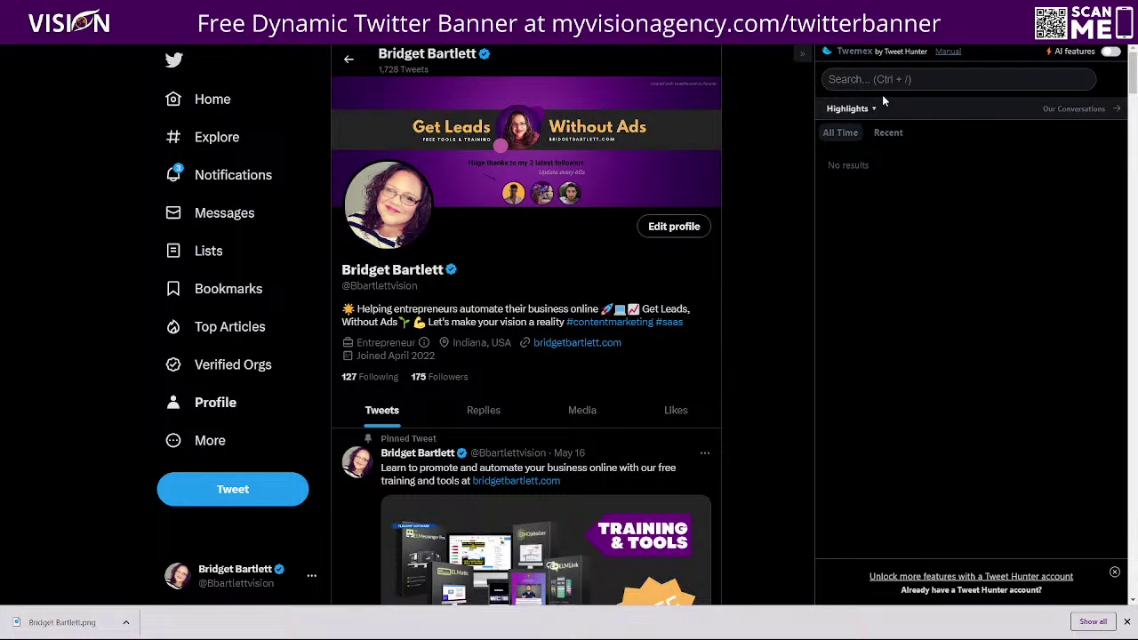
- Search the viewed profile's tweets in Twemex with /user, clear the search and switch the sidebar to Our Conversations
click(881, 79)
text(/user)
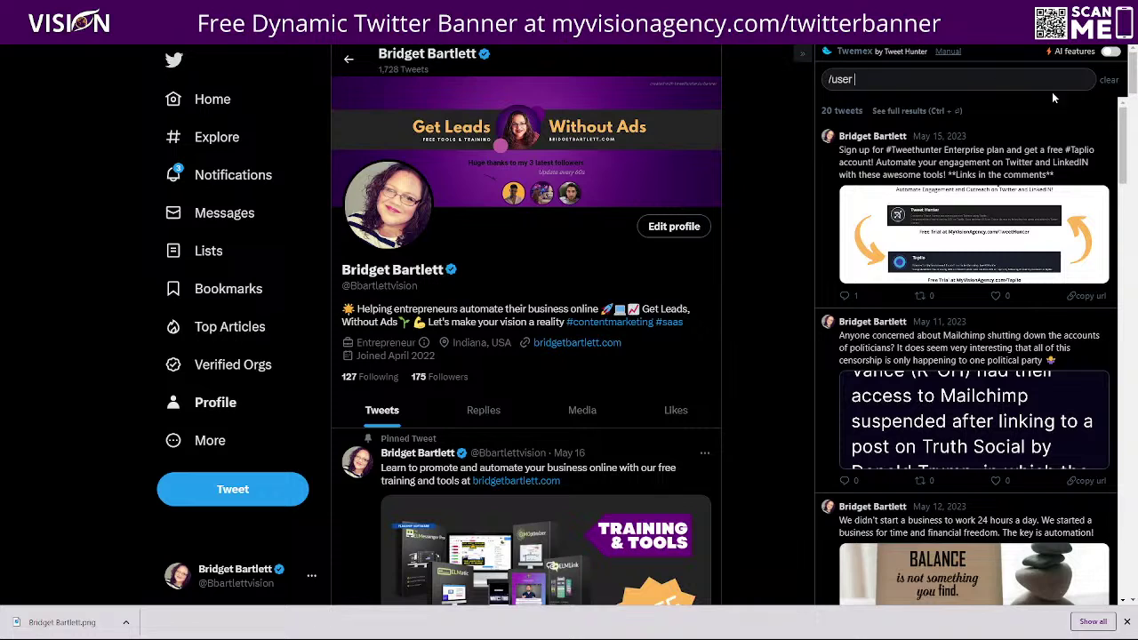
click(1109, 81)
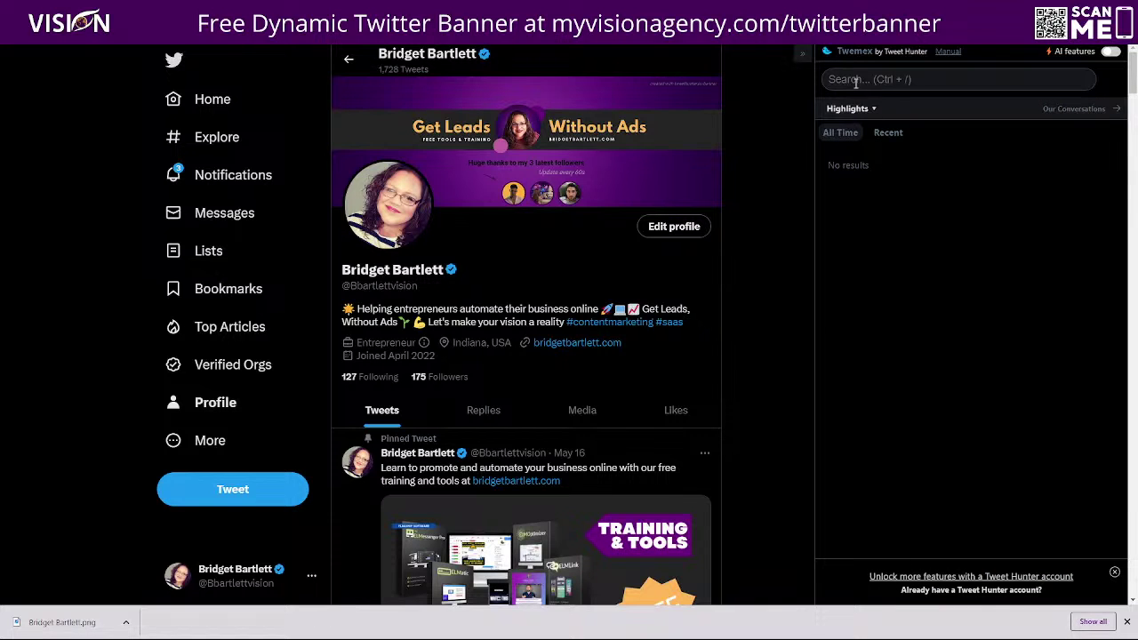
click(1074, 108)
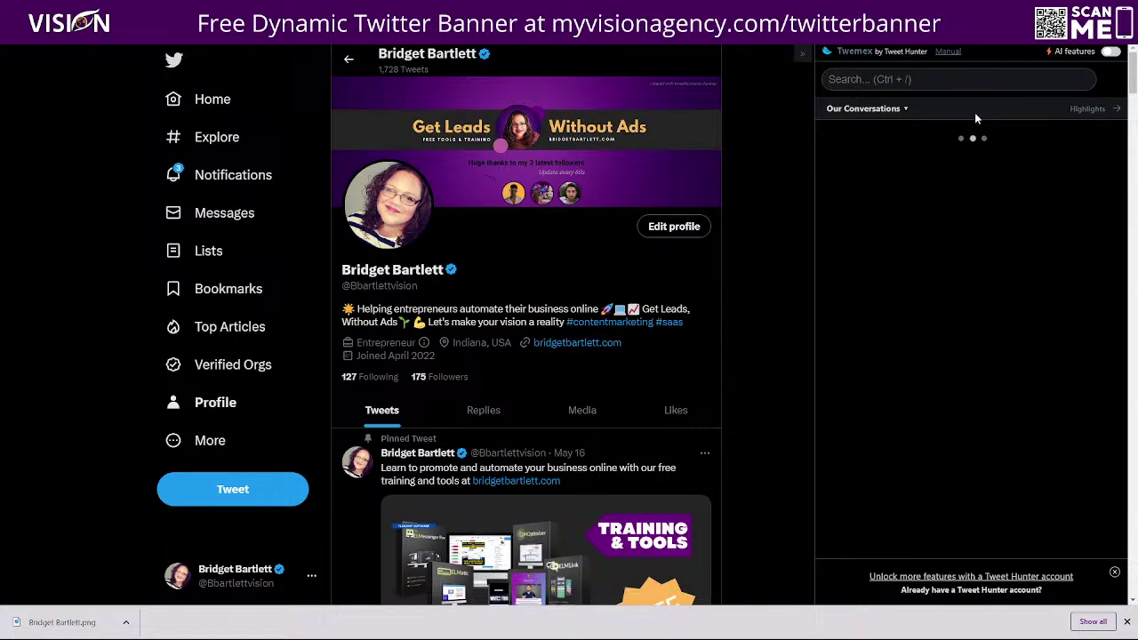
- Run the /user search again, look at the Tweet Hunter website linked from Twemex, and return to clear the search
click(857, 79)
text(/user)
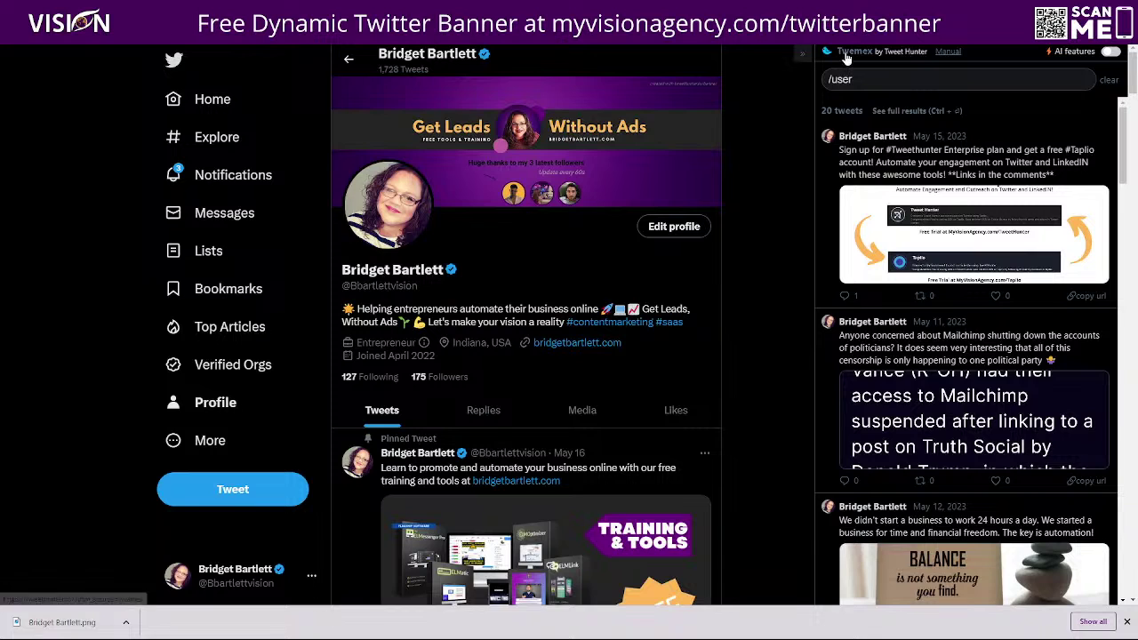
click(847, 51)
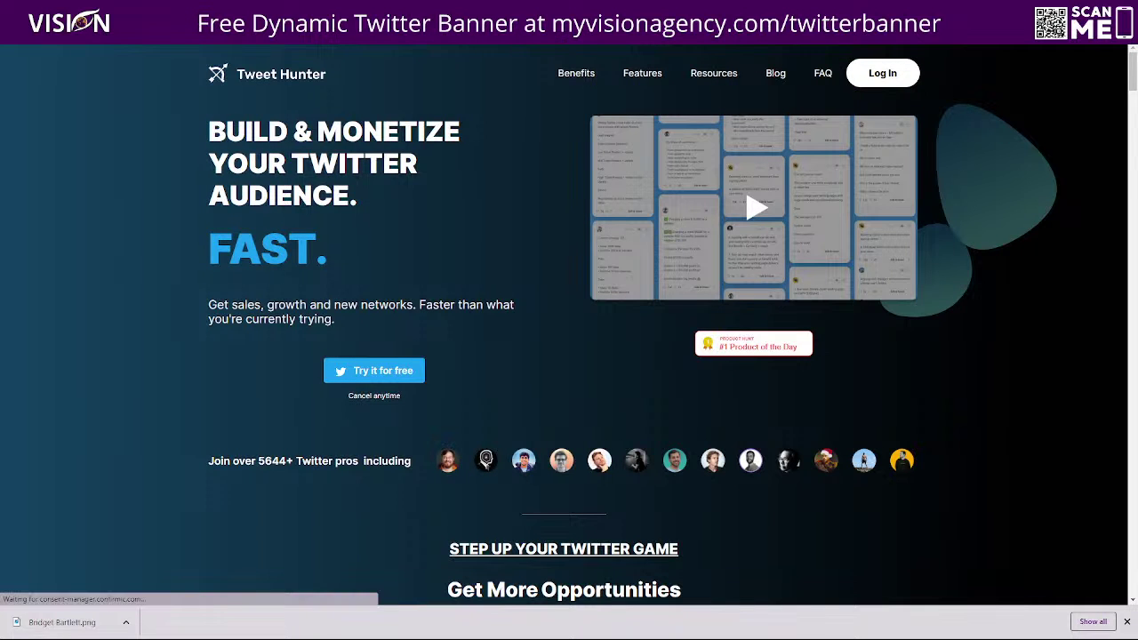
click(463, 10)
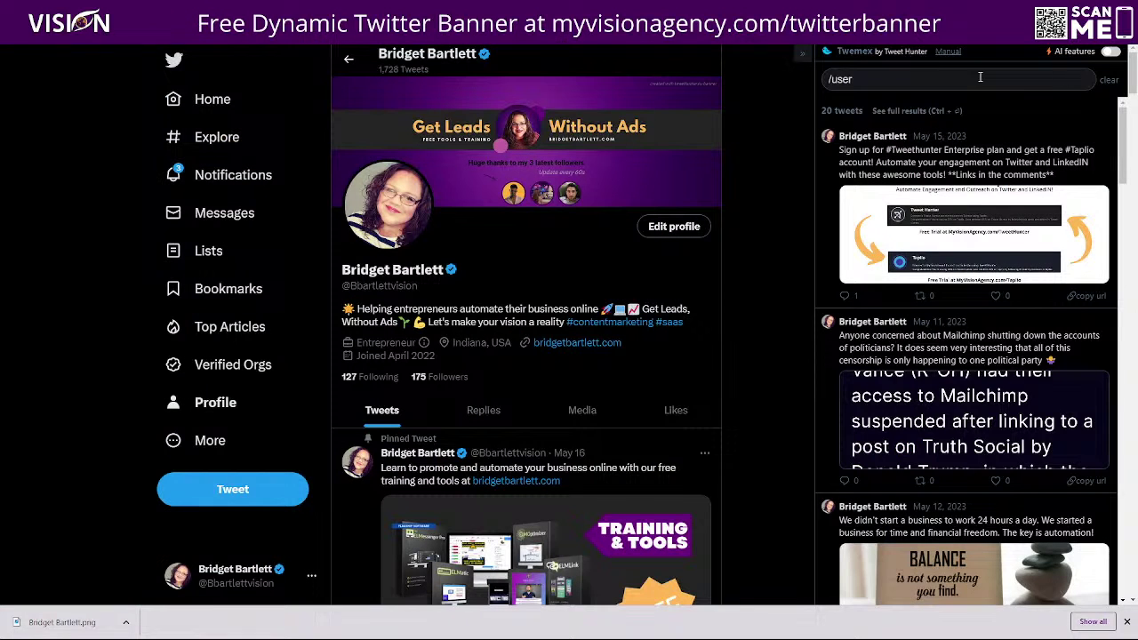
click(1109, 80)
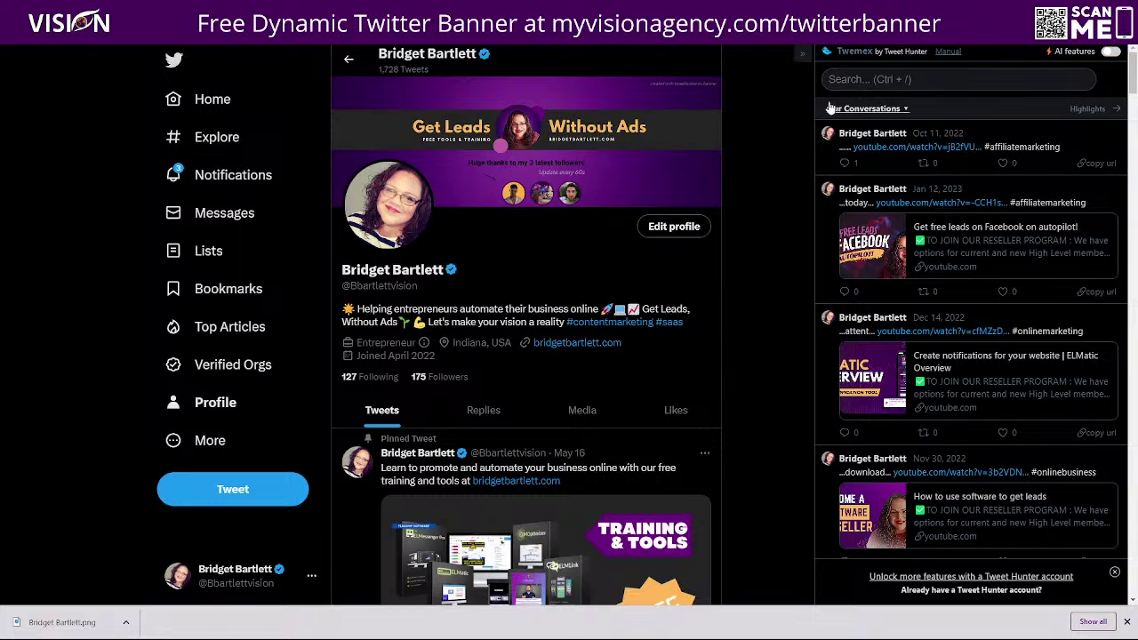
- Enter /user in the Twemex search once more and erase it to view the list of search commands
click(802, 55)
click(1095, 52)
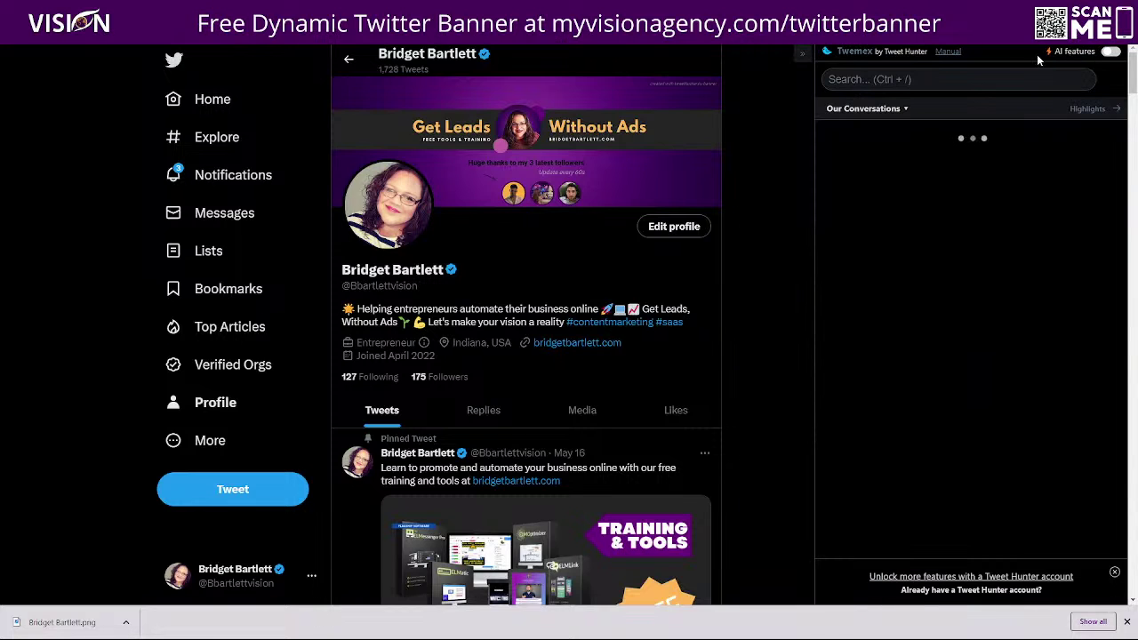
click(941, 81)
text(/user)
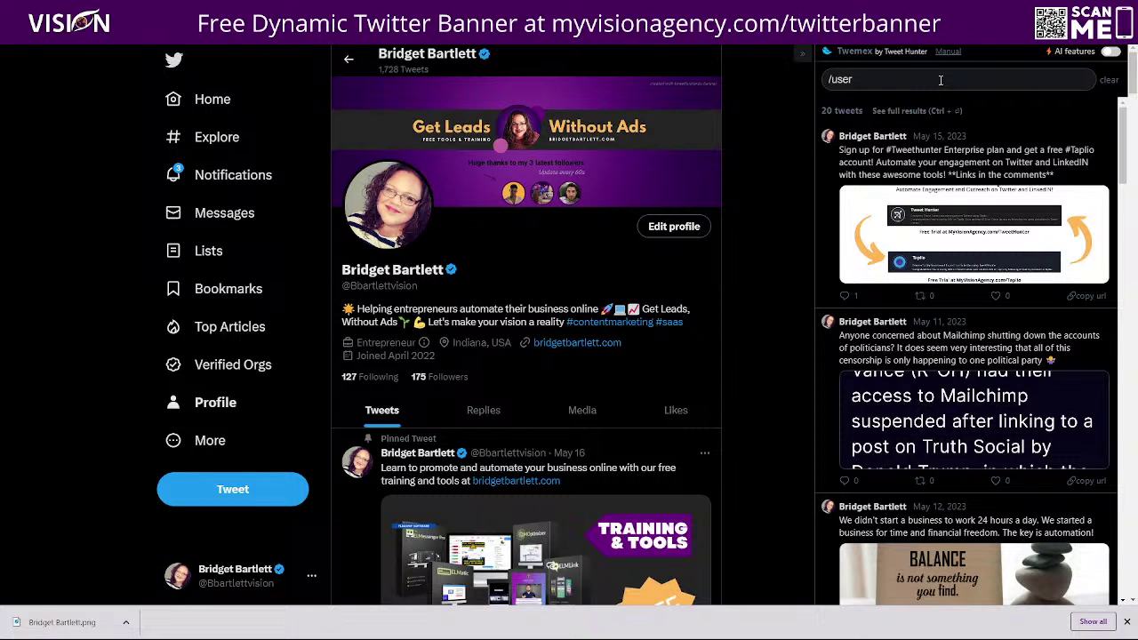
key(BackSpace)
key(BackSpace)
key(BackSpace)
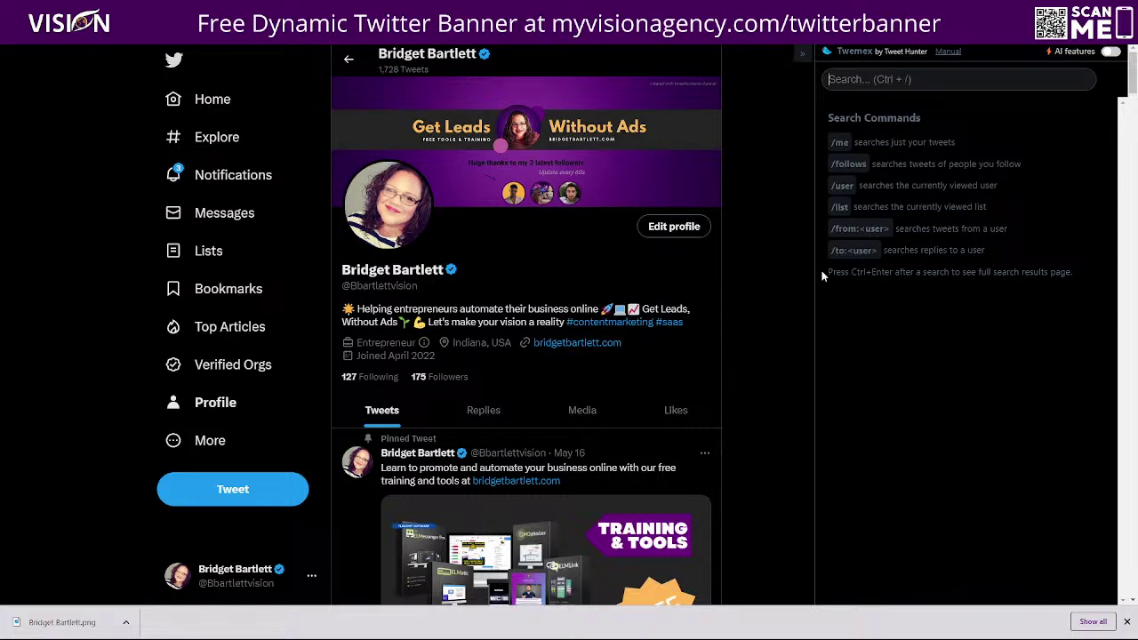
- Return to the Twitter home feed and browse the On This Day, Recent Hits and AI-generated sections in Twemex
click(348, 58)
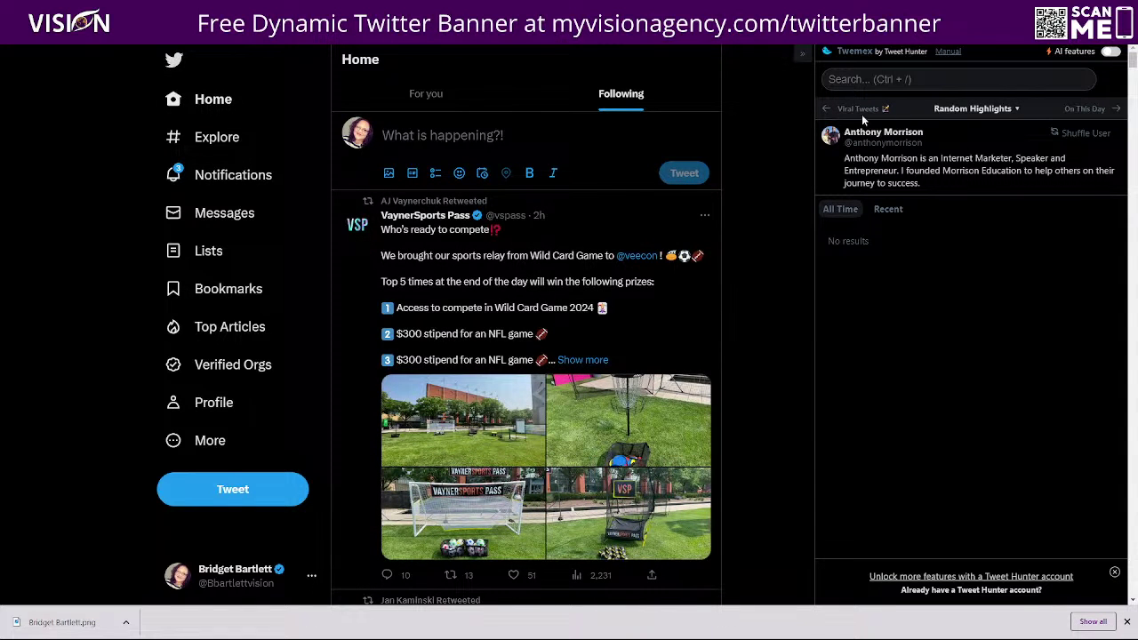
click(1092, 112)
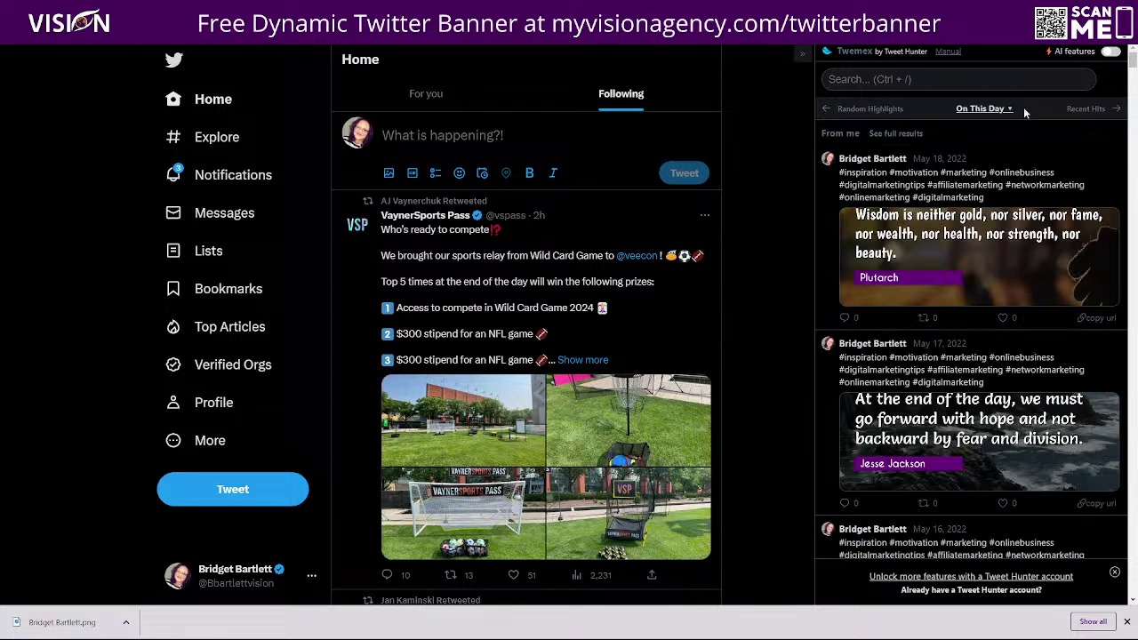
click(1100, 109)
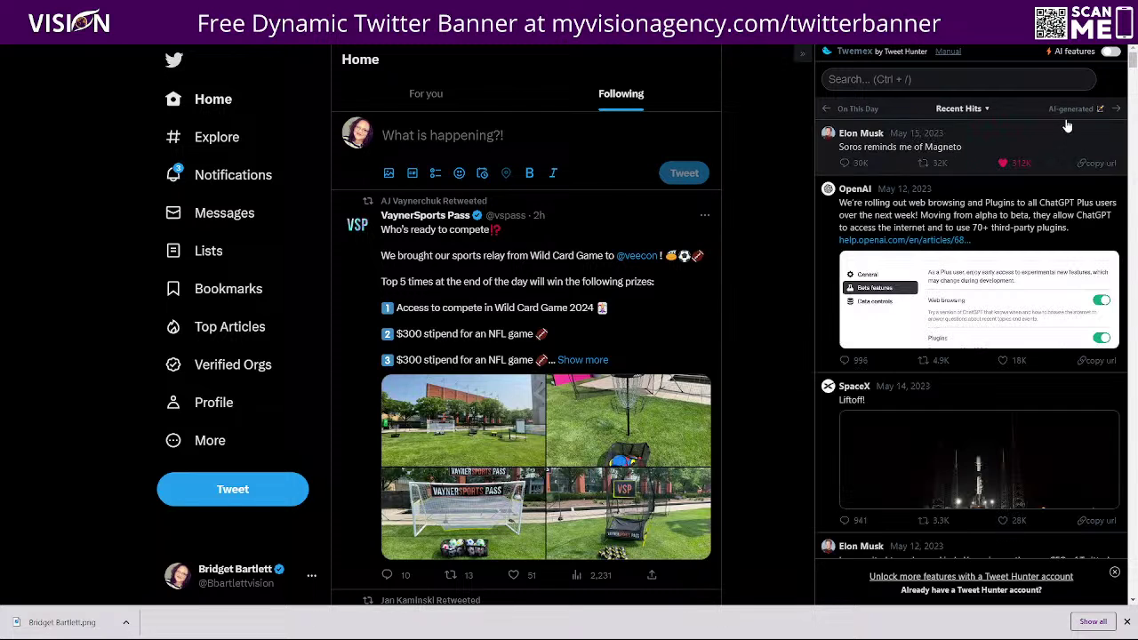
click(1085, 112)
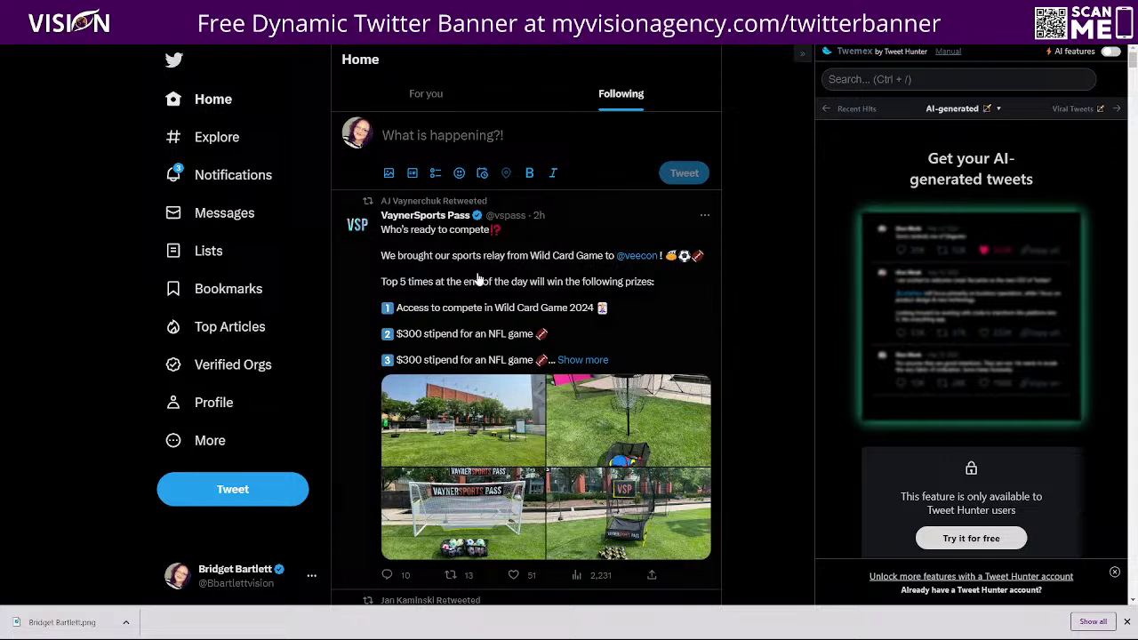
- Open a reply to the VaynerSports Pass tweet in the Following feed
scroll(640, 334, down, 1)
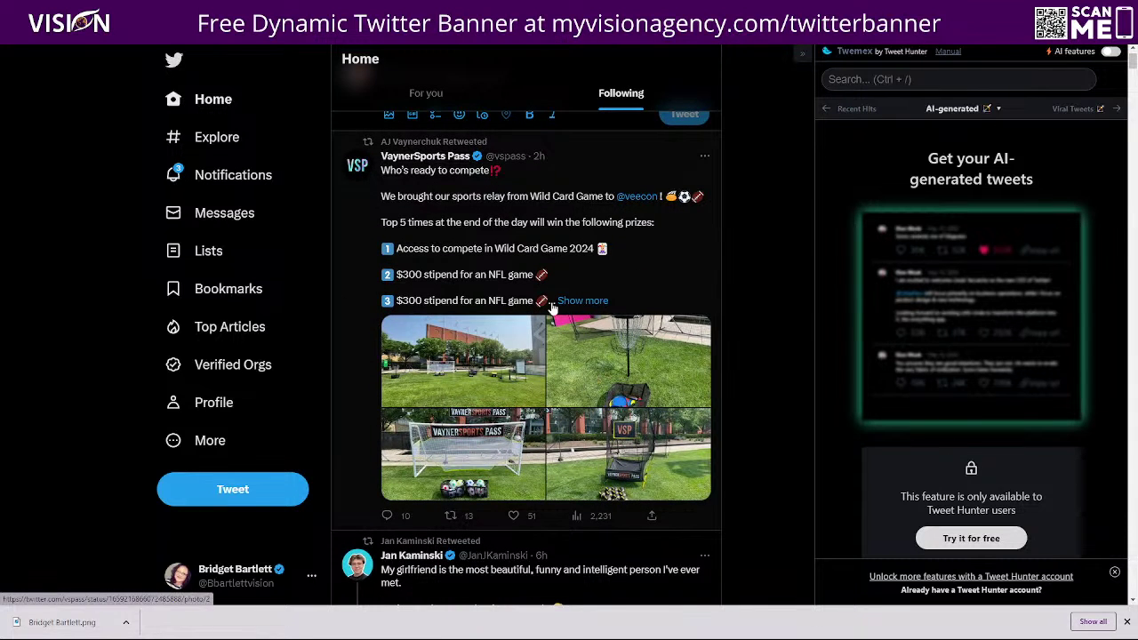
scroll(552, 311, down, 4)
scroll(520, 314, up, 2)
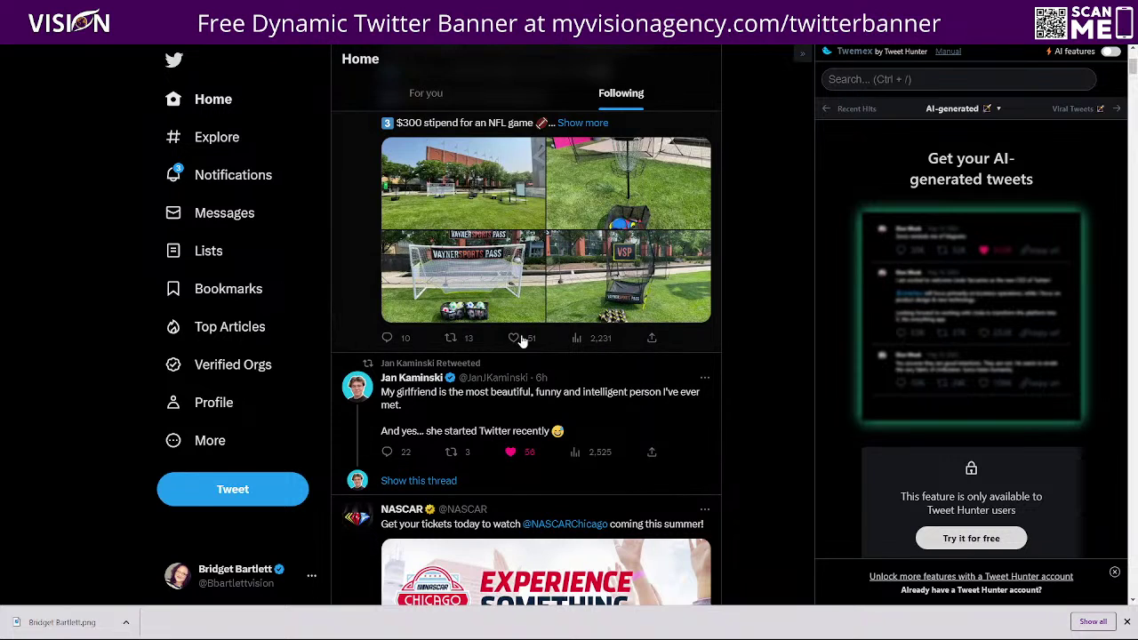
click(388, 338)
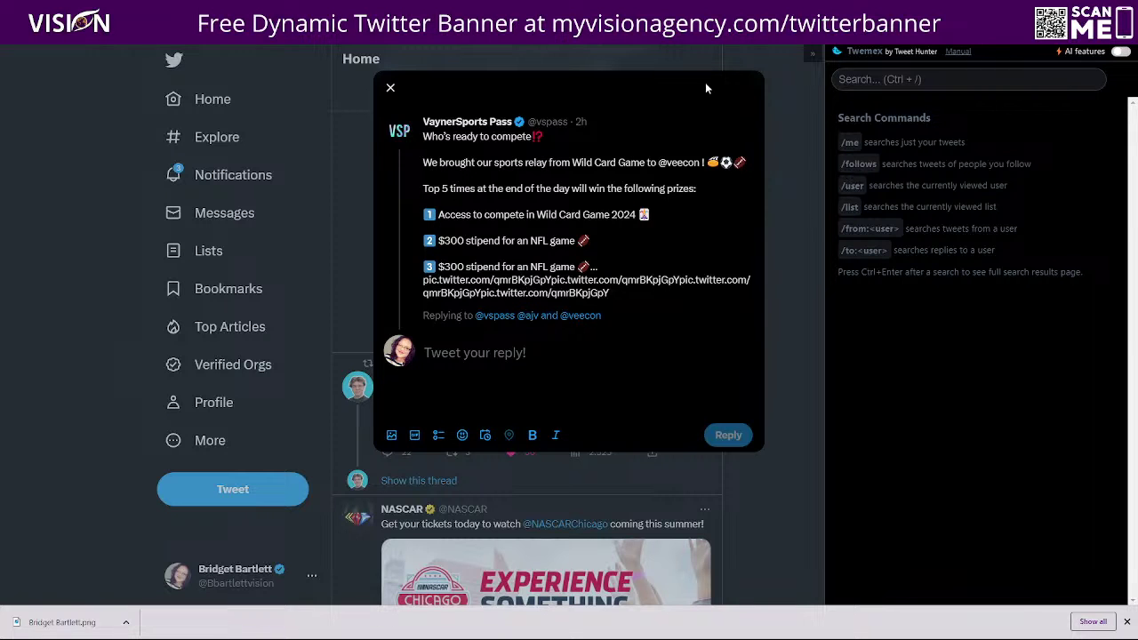
- Close the reply, link Twemex to the existing Tweet Hunter account, and reload the Twitter home page
click(1096, 114)
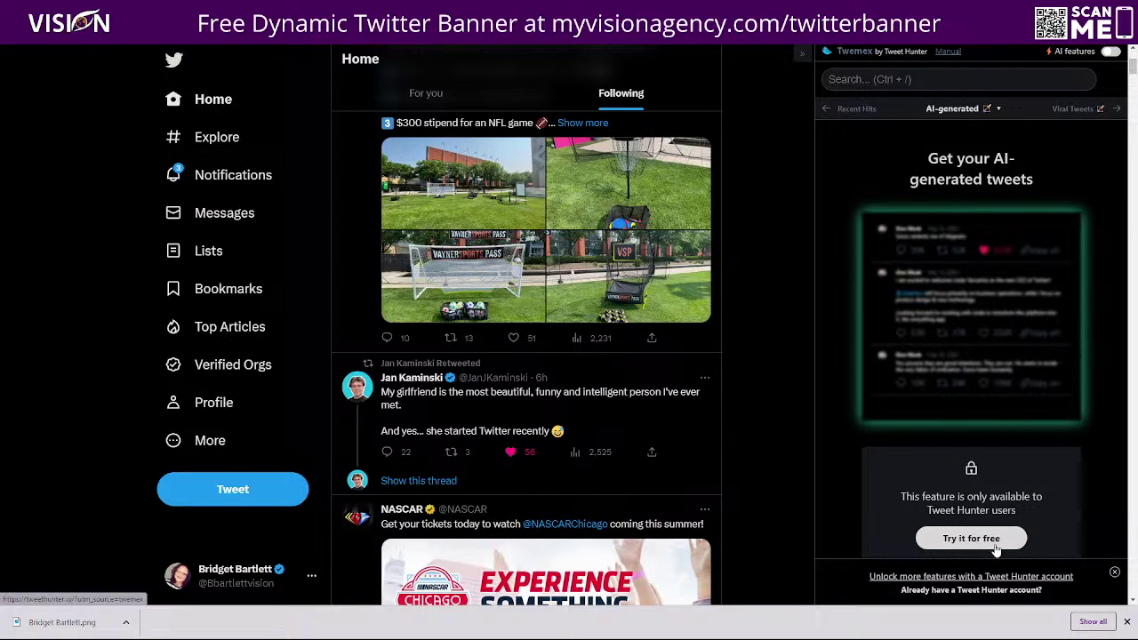
click(992, 590)
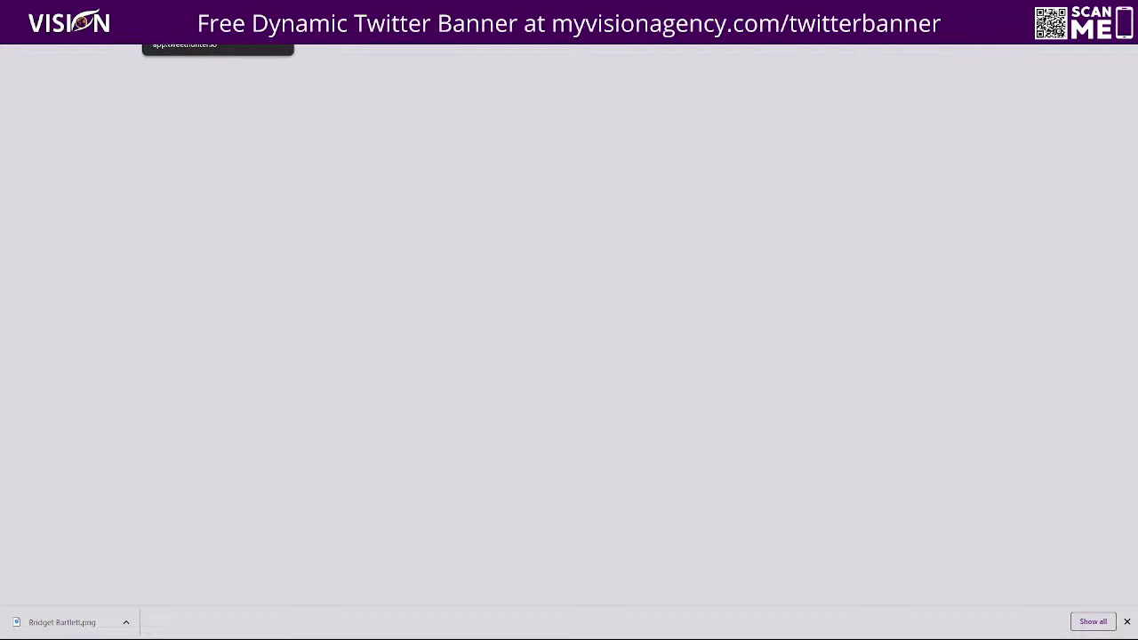
click(80, 31)
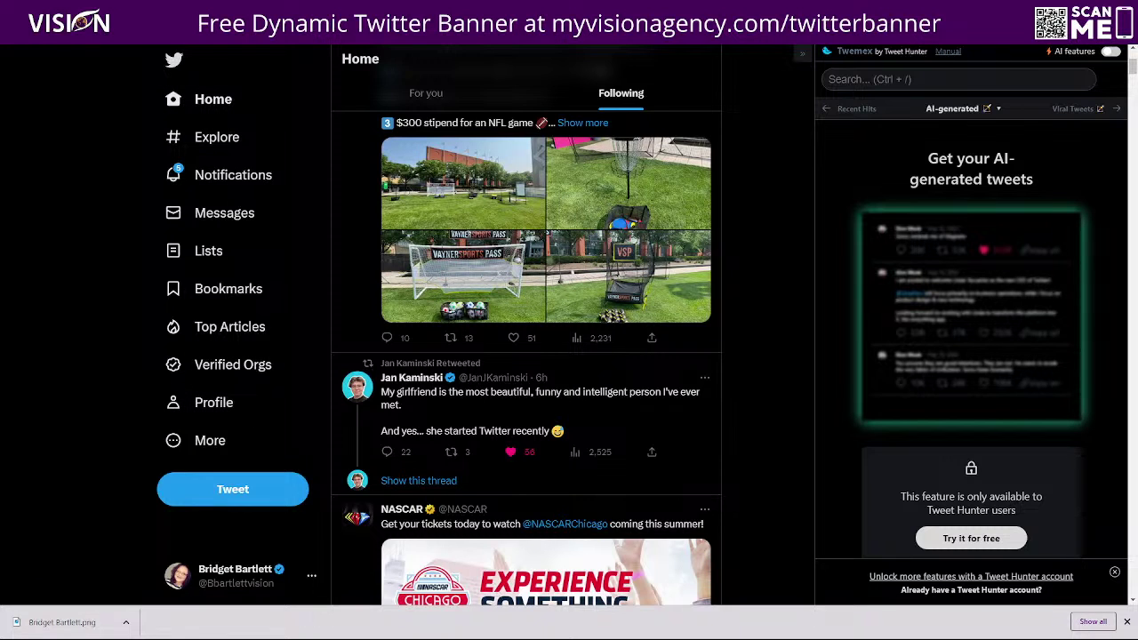
key(F5)
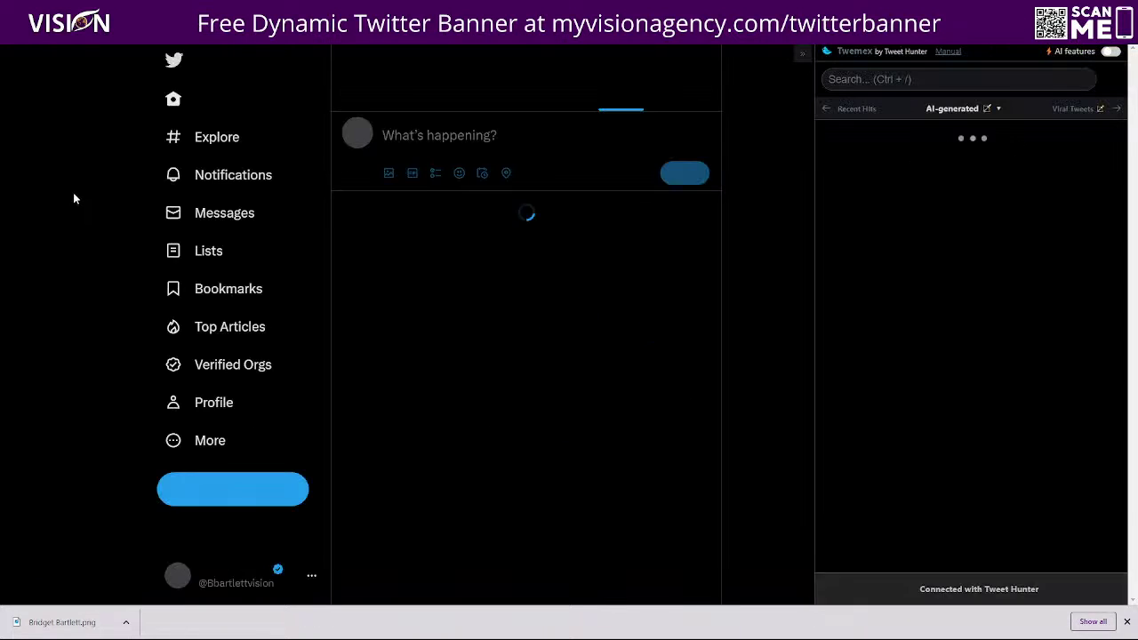
- Open the Twitter profile to check the dynamic banner, glance at the Tweet Hunter app, and return to the profile
click(213, 404)
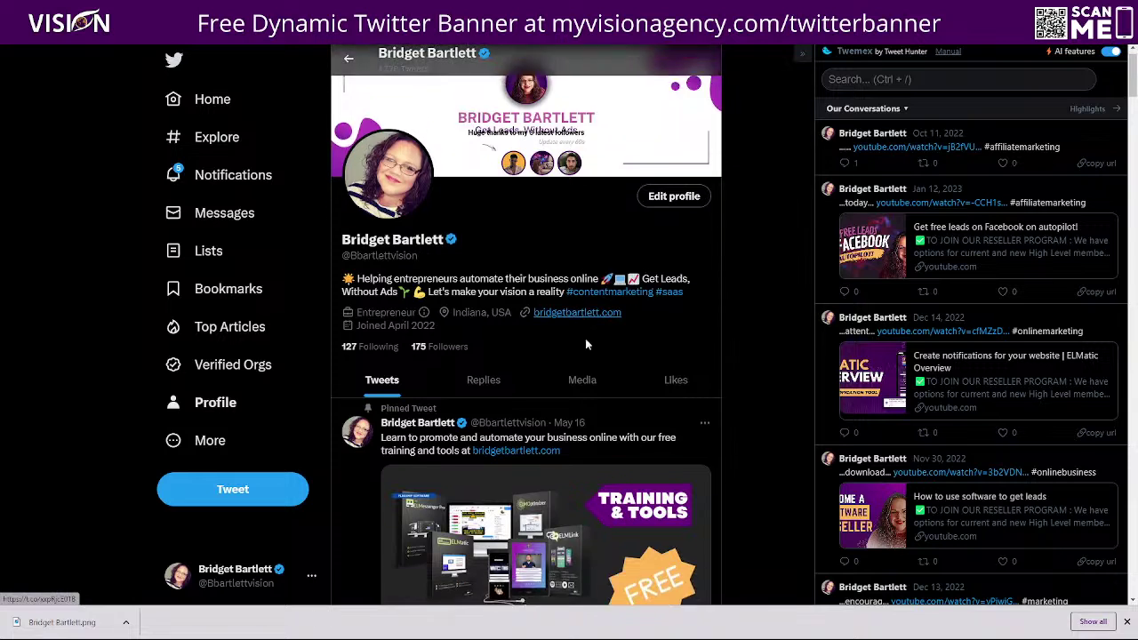
scroll(585, 337, down, 2)
scroll(762, 216, up, 2)
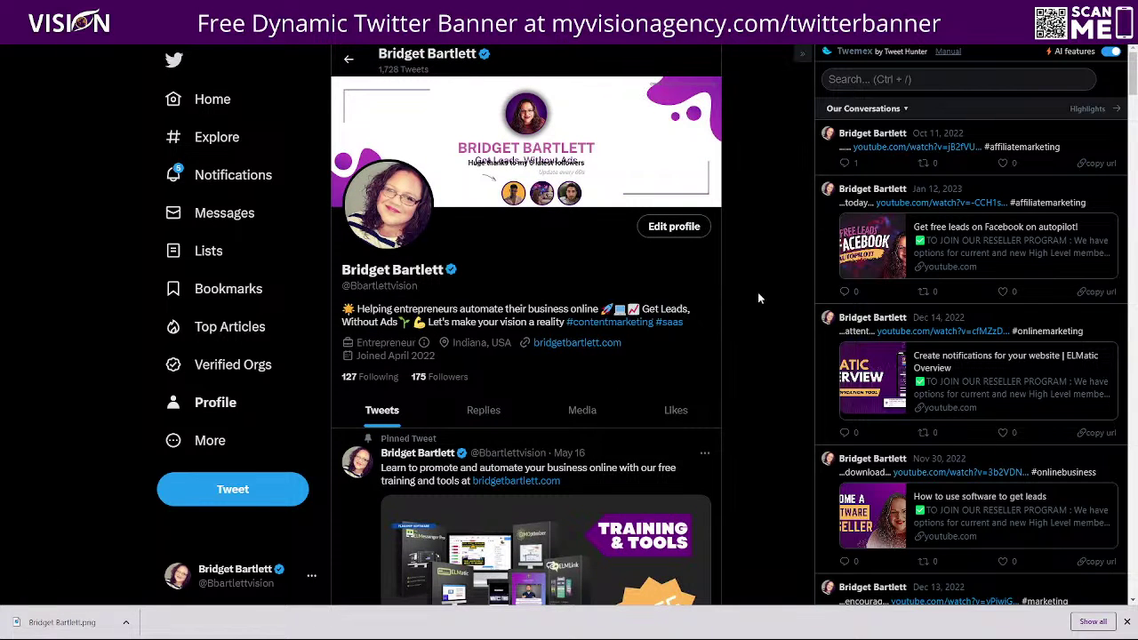
scroll(766, 304, down, 1)
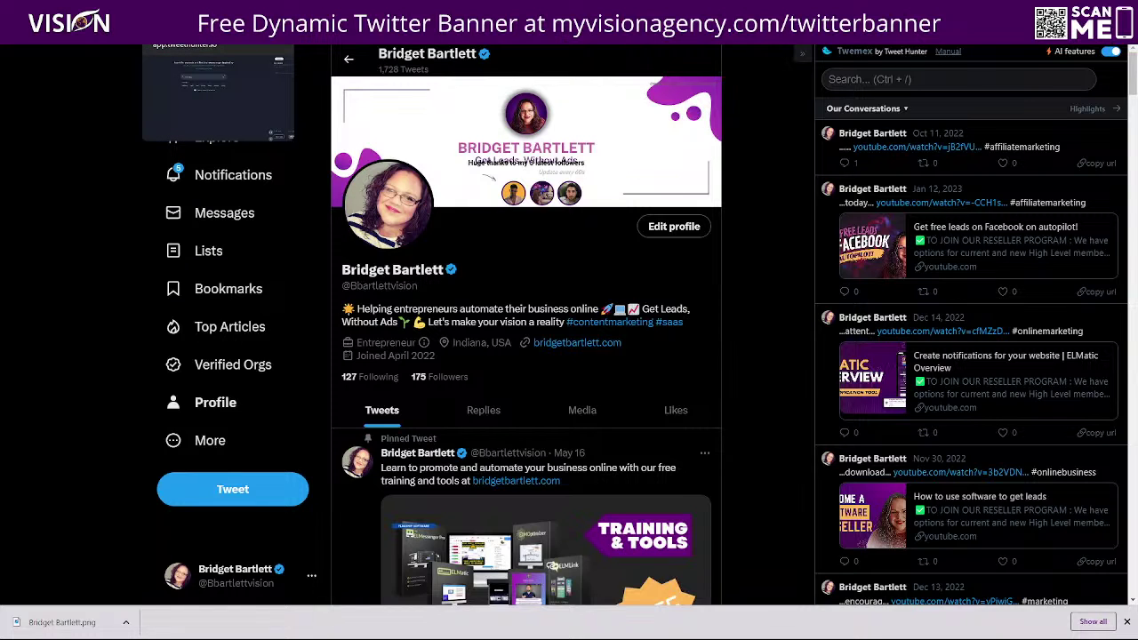
click(200, 10)
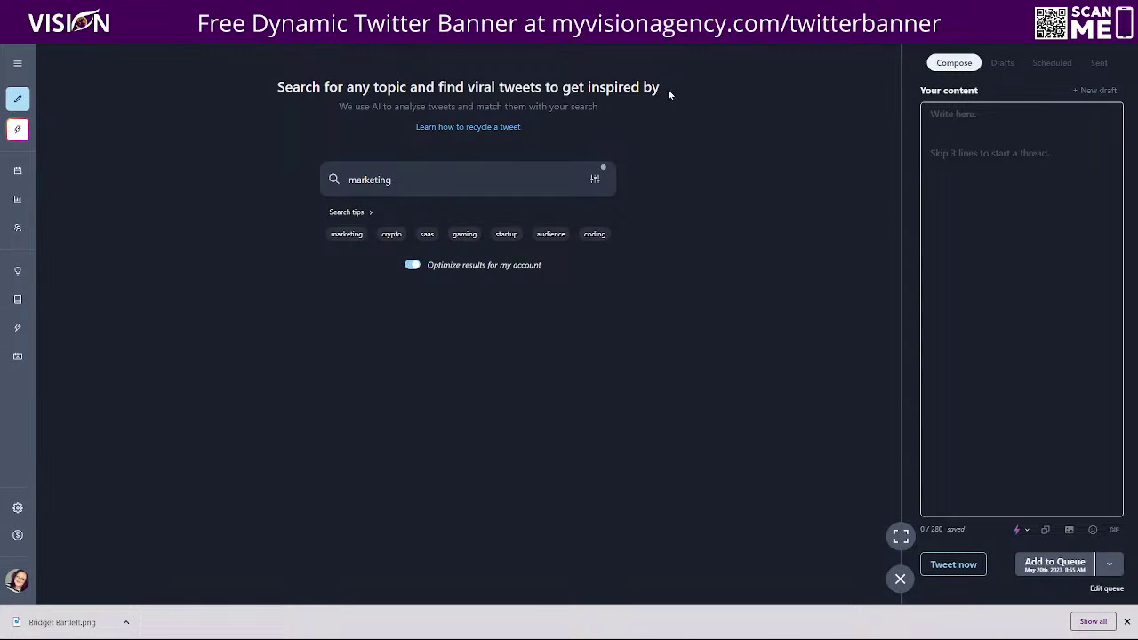
click(80, 11)
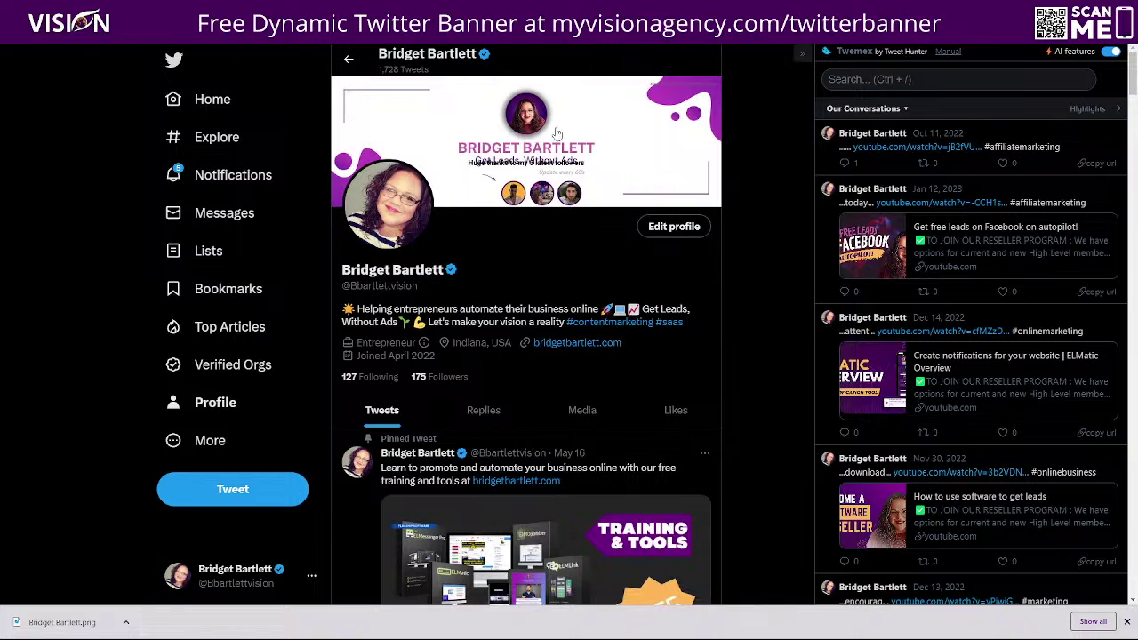
- Go back to the Twitter home feed and open a reply to the VaynerSports Pass tweet
click(173, 61)
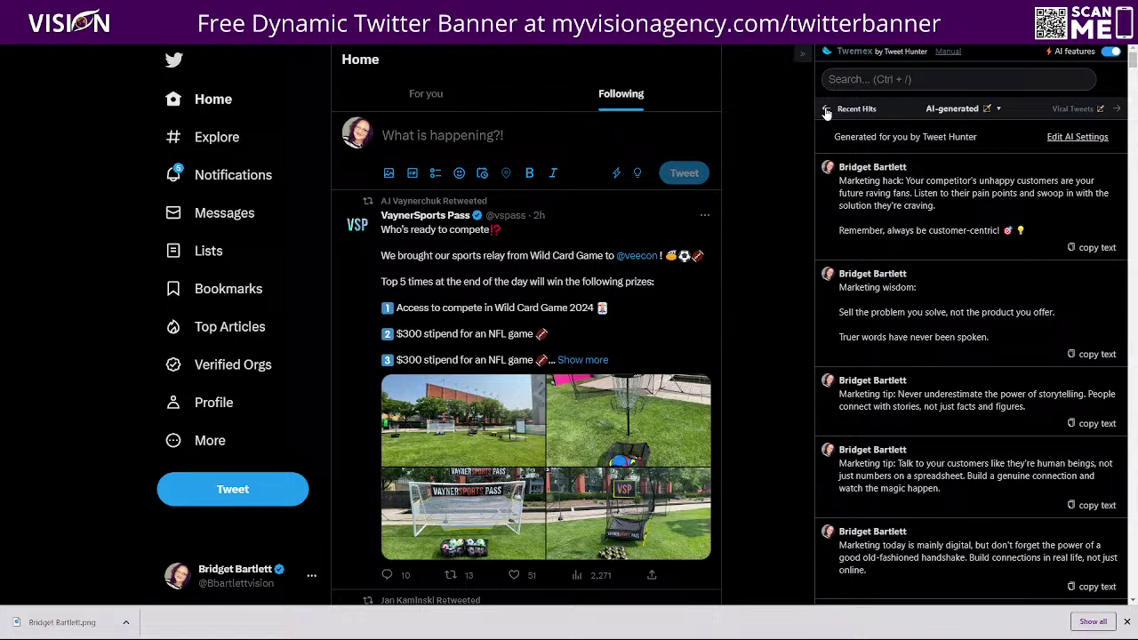
scroll(716, 396, down, 4)
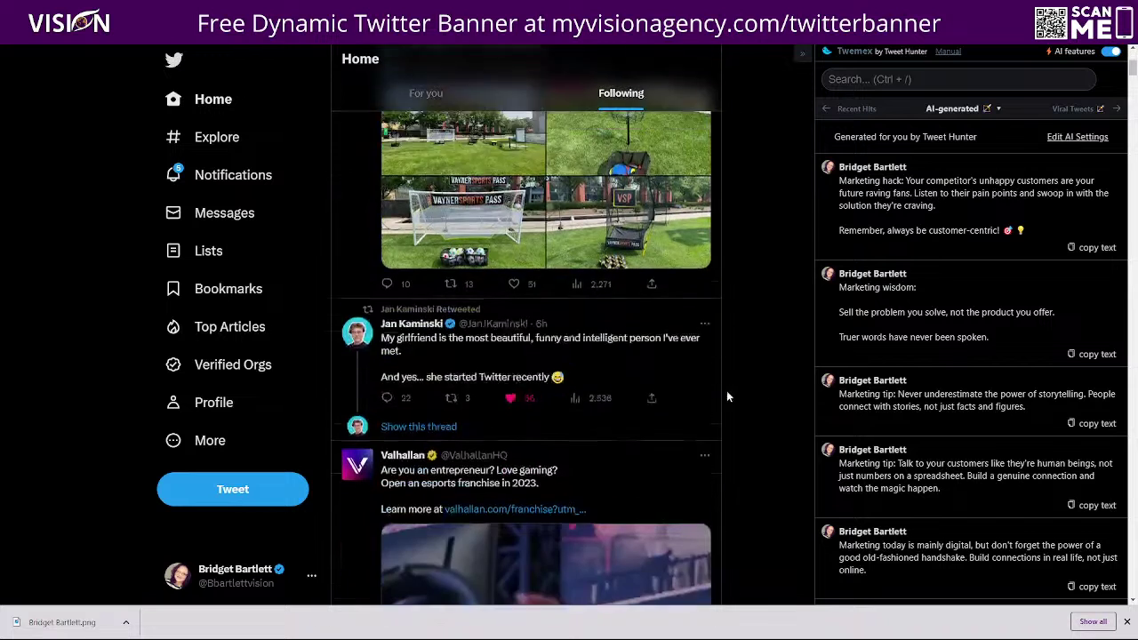
click(388, 220)
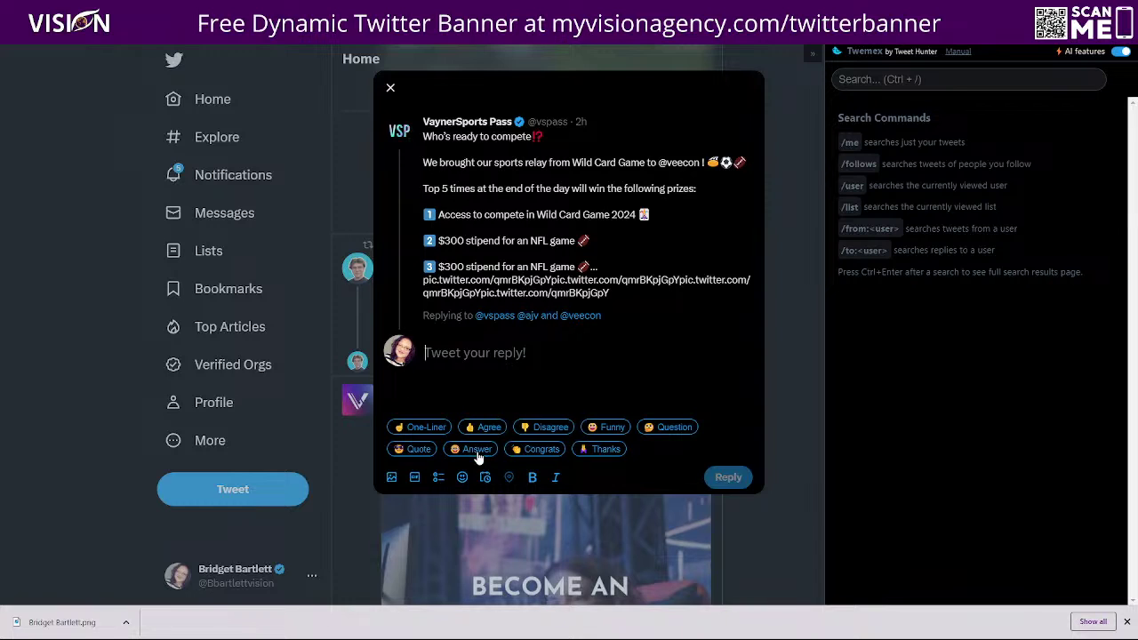
- Generate a One-Liner AI reply and erase it, and do the same with an Agree reply
click(405, 432)
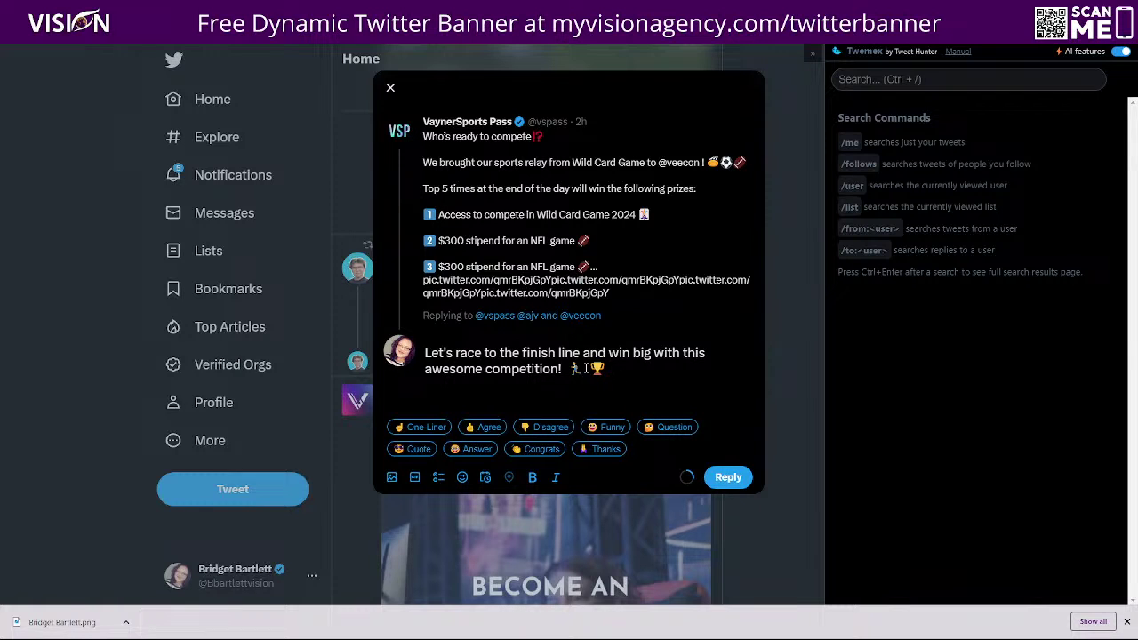
drag(584, 368, 425, 352)
key(BackSpace)
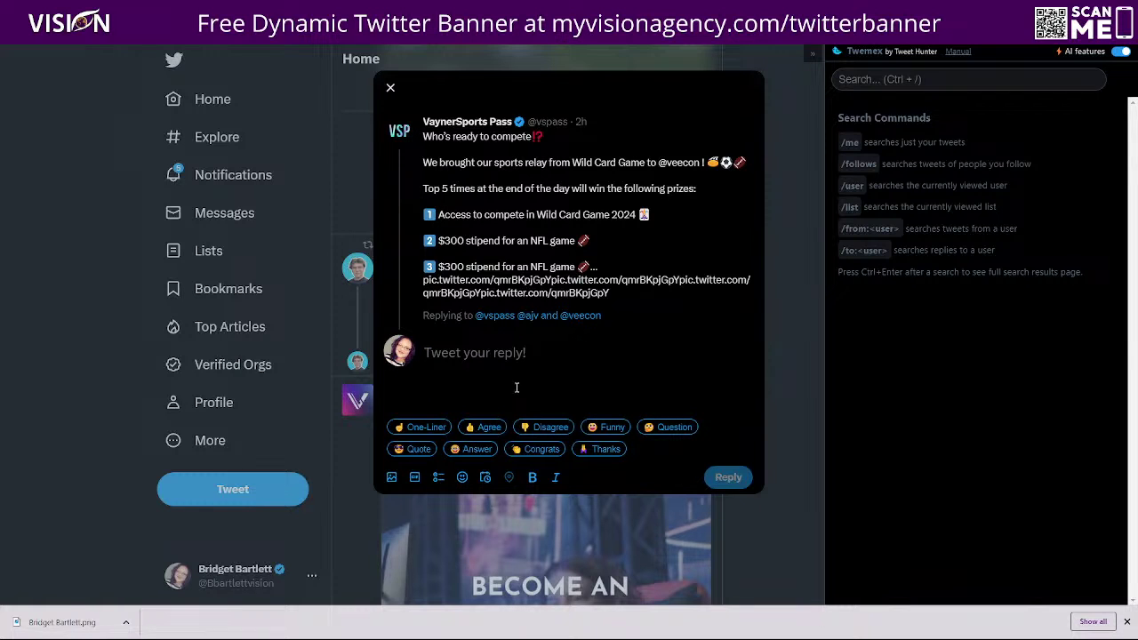
click(489, 428)
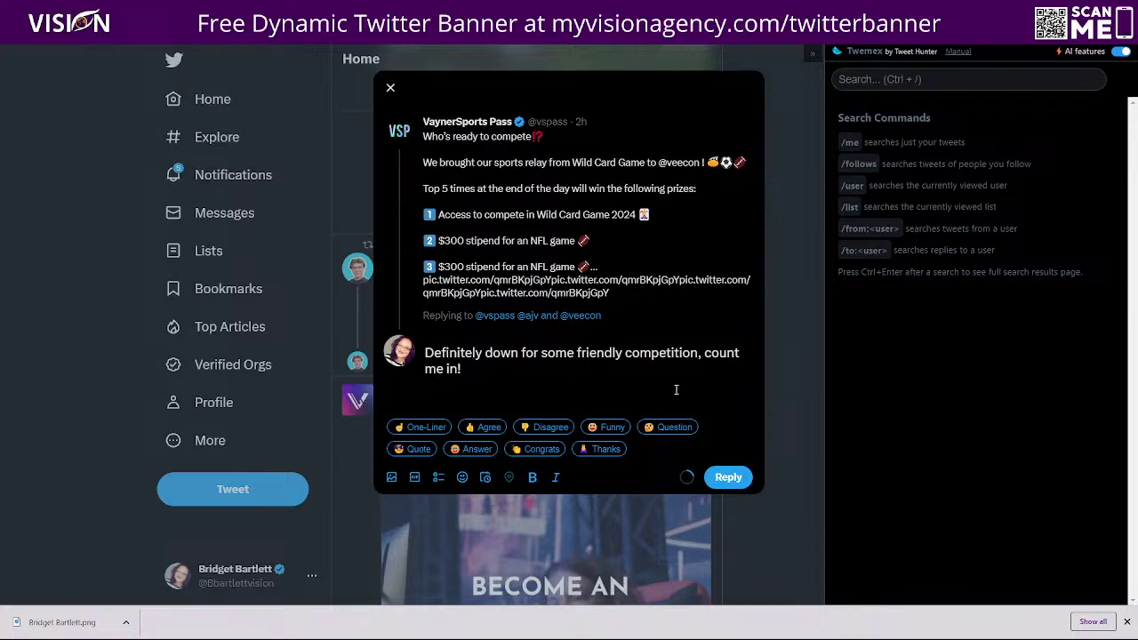
drag(470, 372, 421, 354)
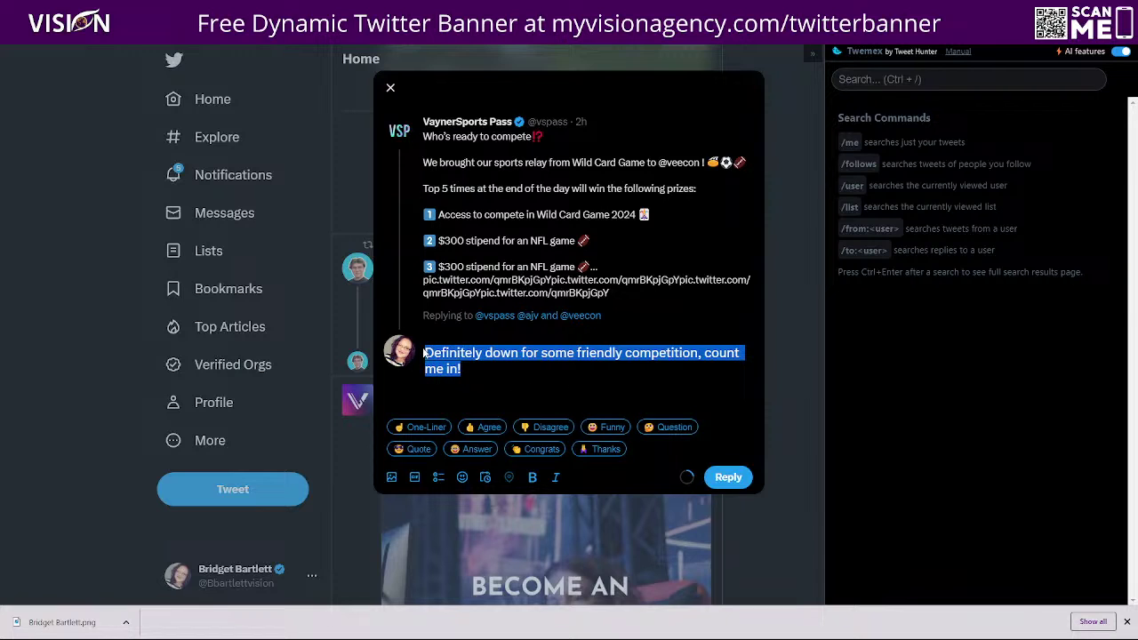
key(BackSpace)
- Generate a Funny AI reply and replace it with a Question reply, and discard the unsent tweet
click(606, 429)
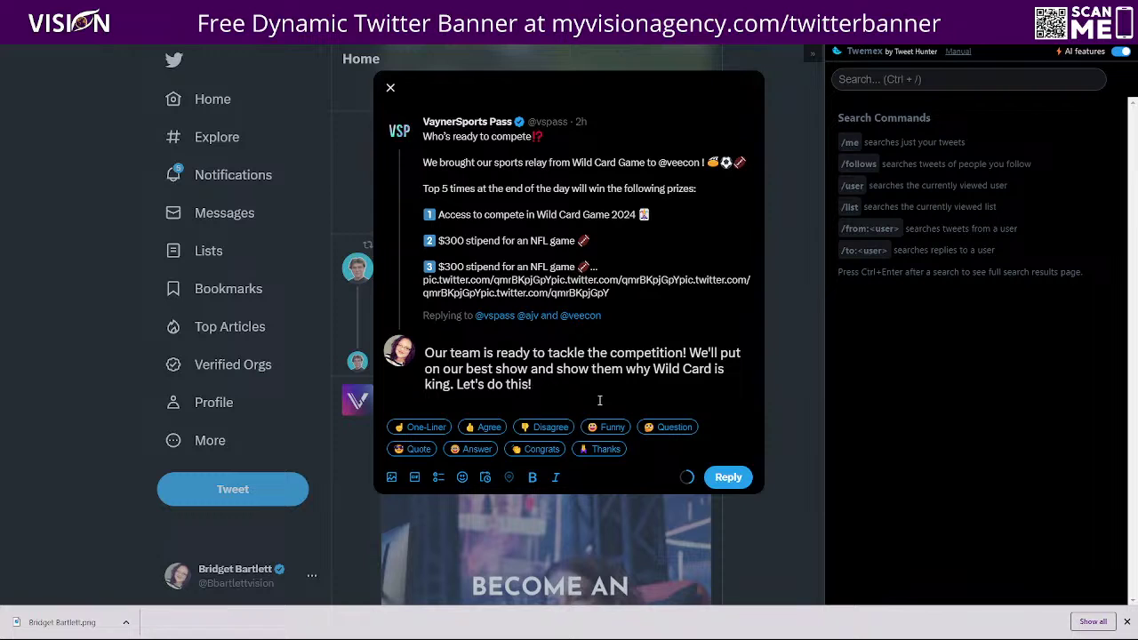
drag(599, 400, 410, 332)
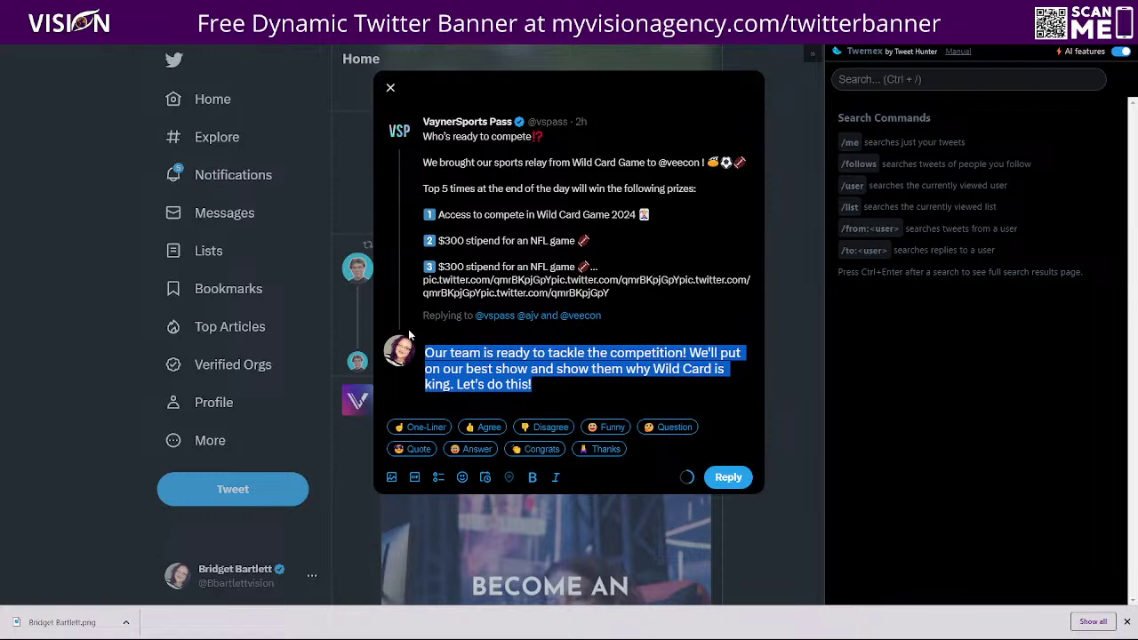
key(BackSpace)
click(668, 426)
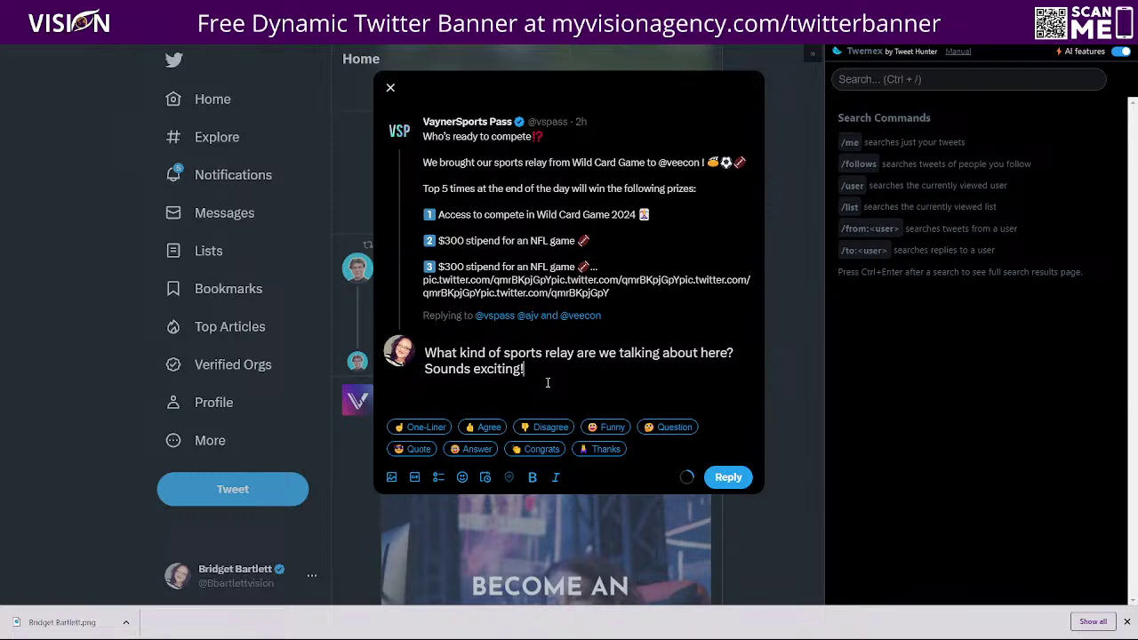
click(390, 87)
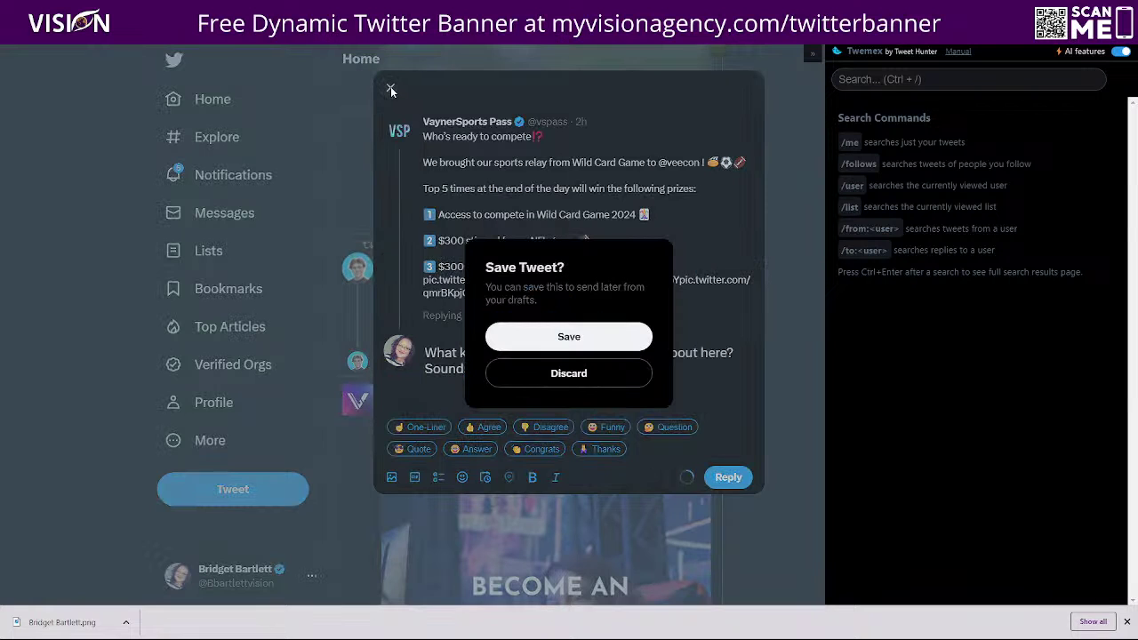
click(574, 374)
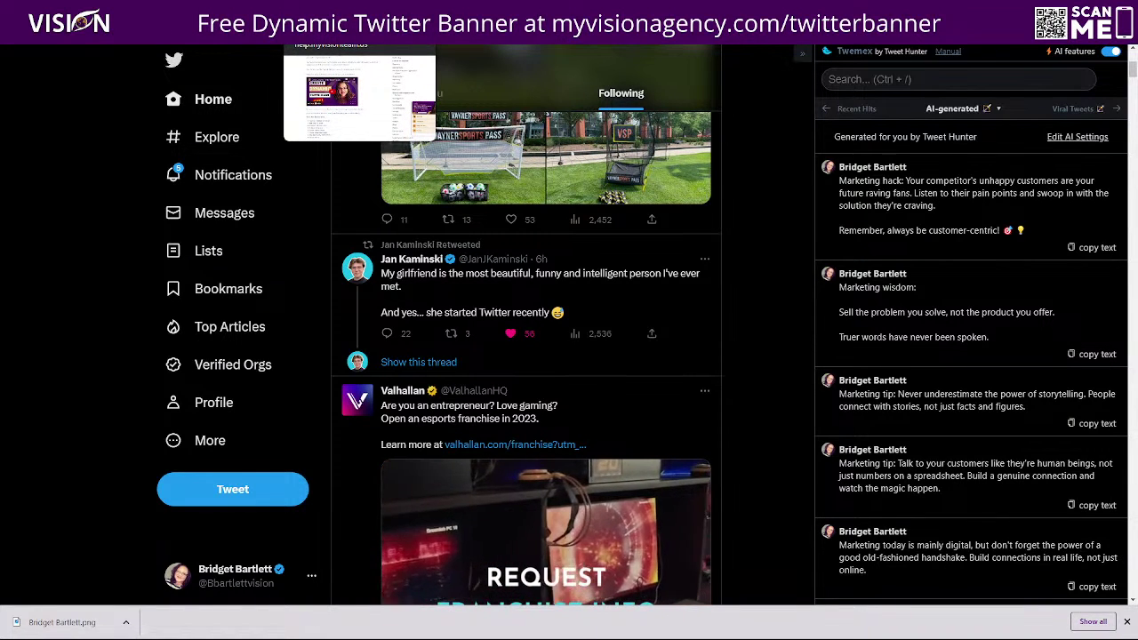
- Switch to the My Vision Agency help article on the dynamic Twitter banner and review its video, links and list of free Twitter tools
click(338, 31)
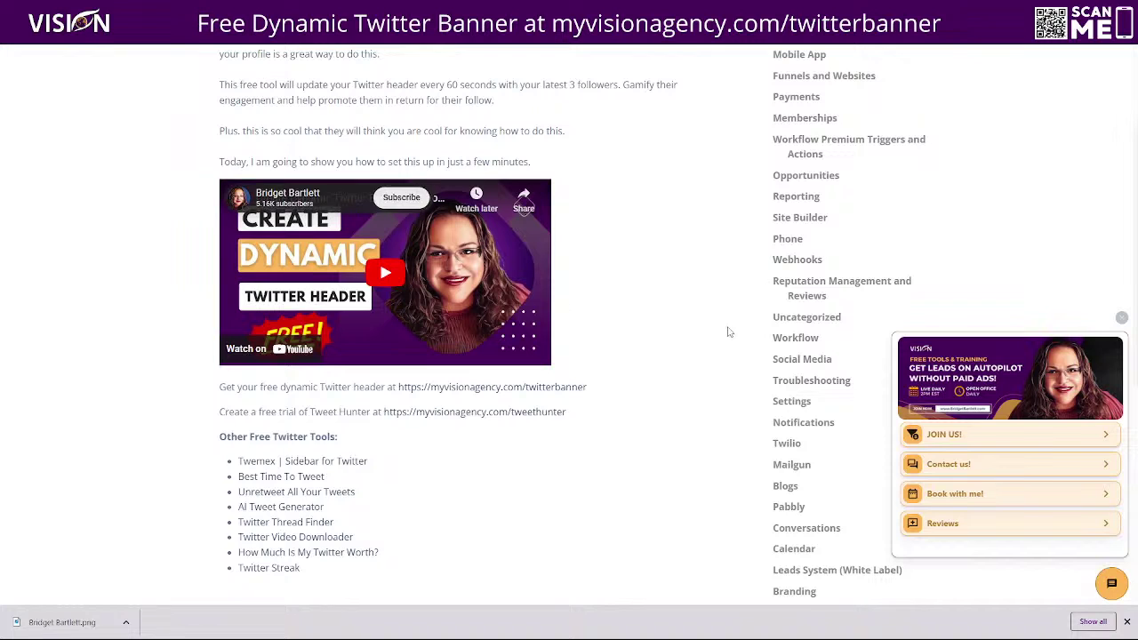
scroll(719, 320, up, 3)
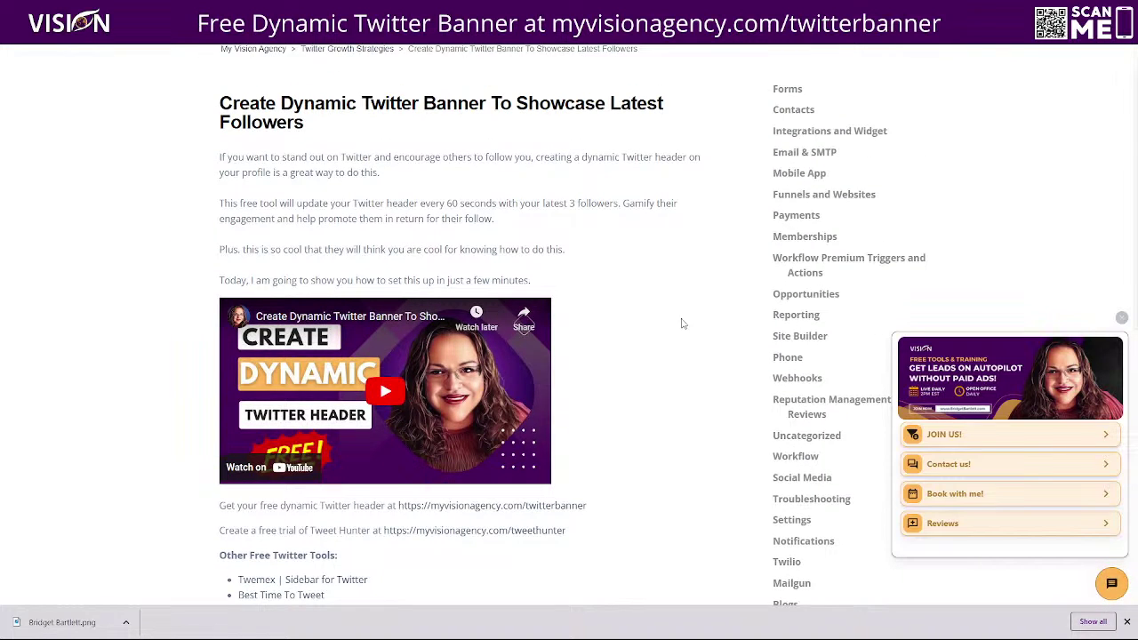
scroll(667, 316, down, 4)
scroll(521, 322, up, 3)
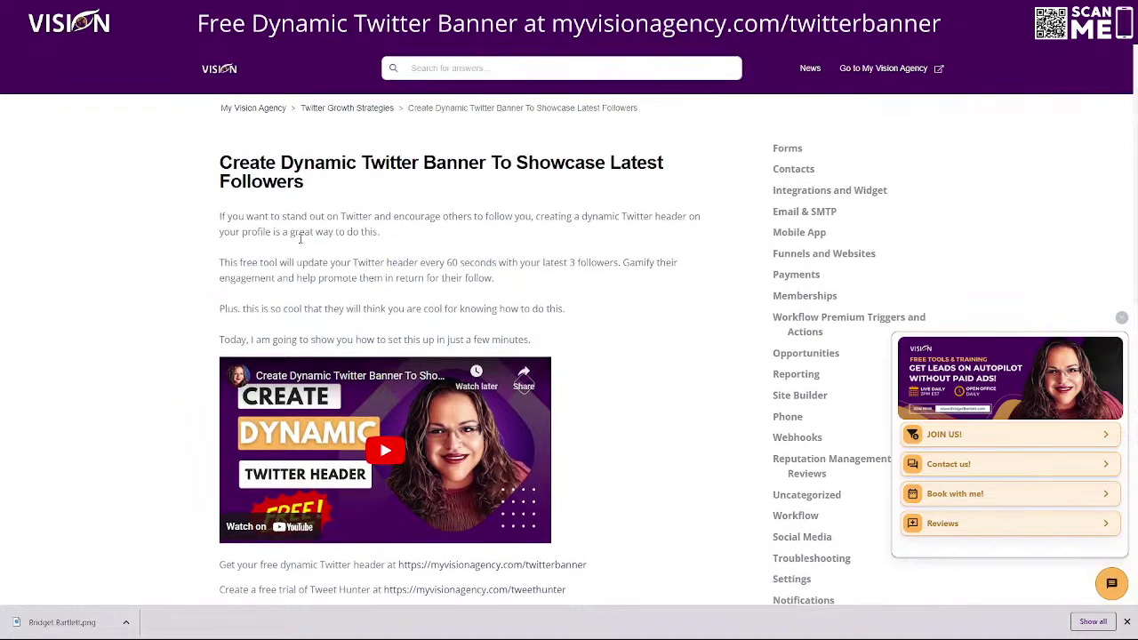
scroll(565, 385, down, 4)
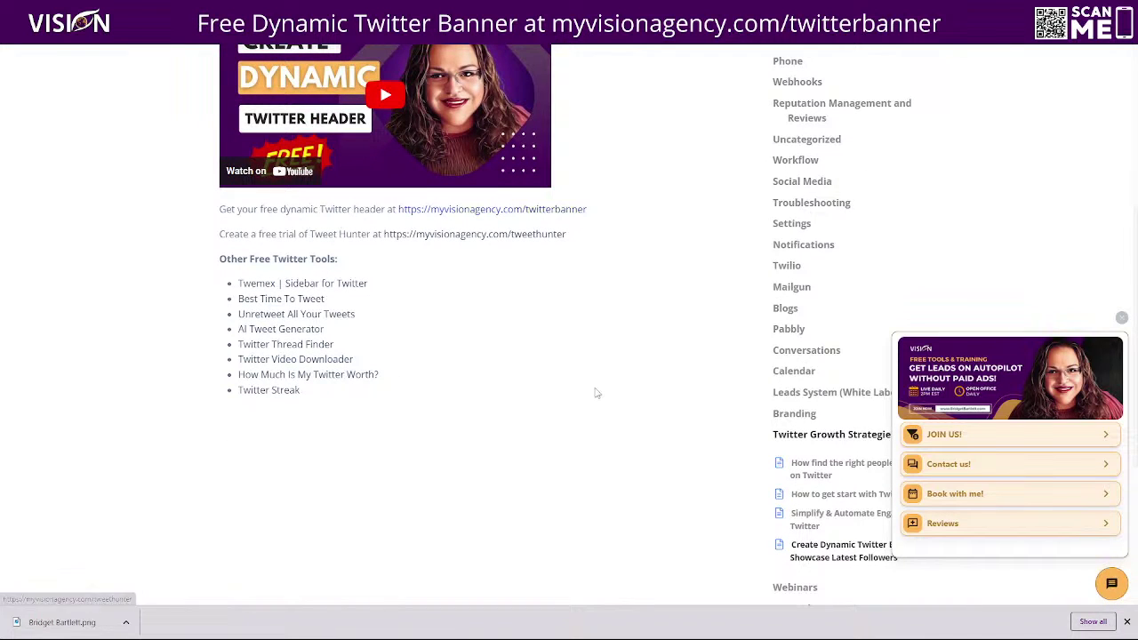
scroll(623, 373, up, 5)
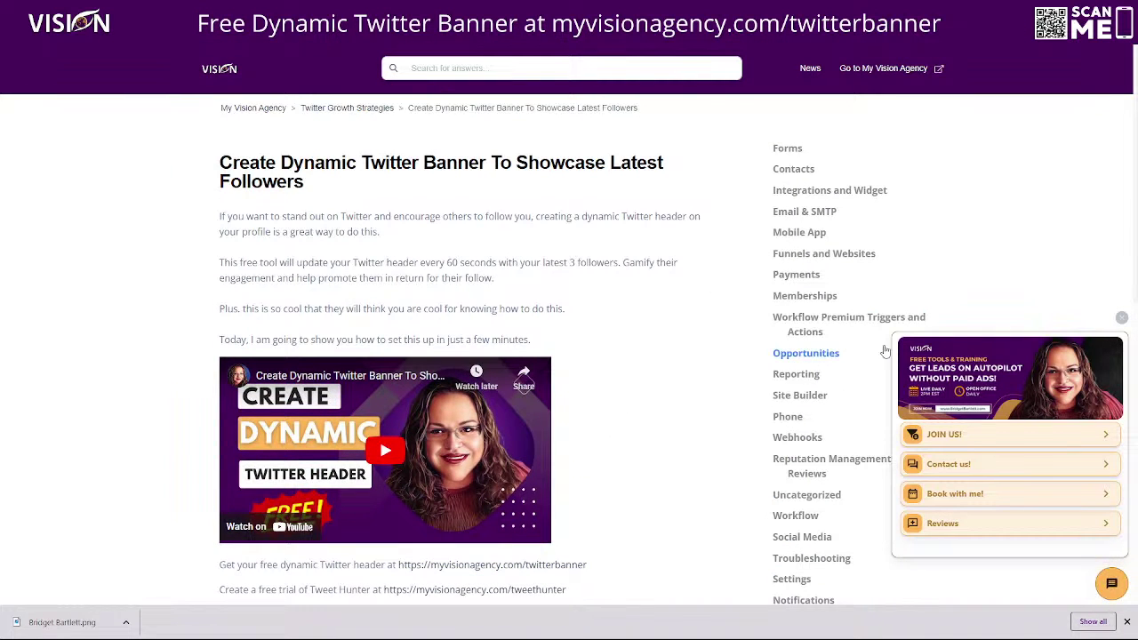